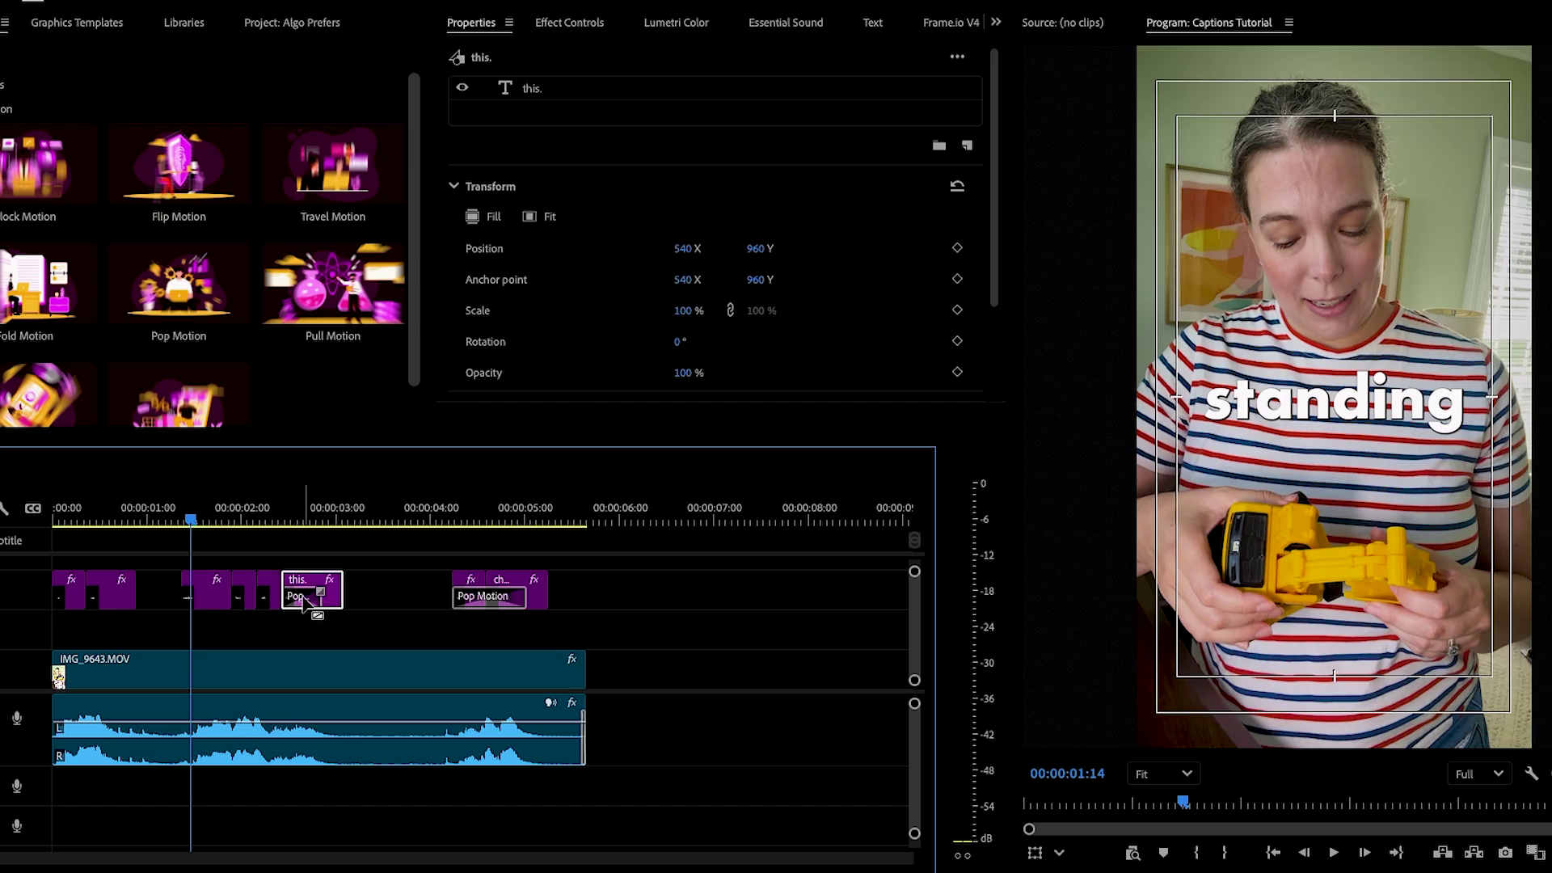
Remove the Pop Motion transitions from the "this." graphic and the final group of single-word graphics on the timeline
left_click(302, 598)
key("Delete")
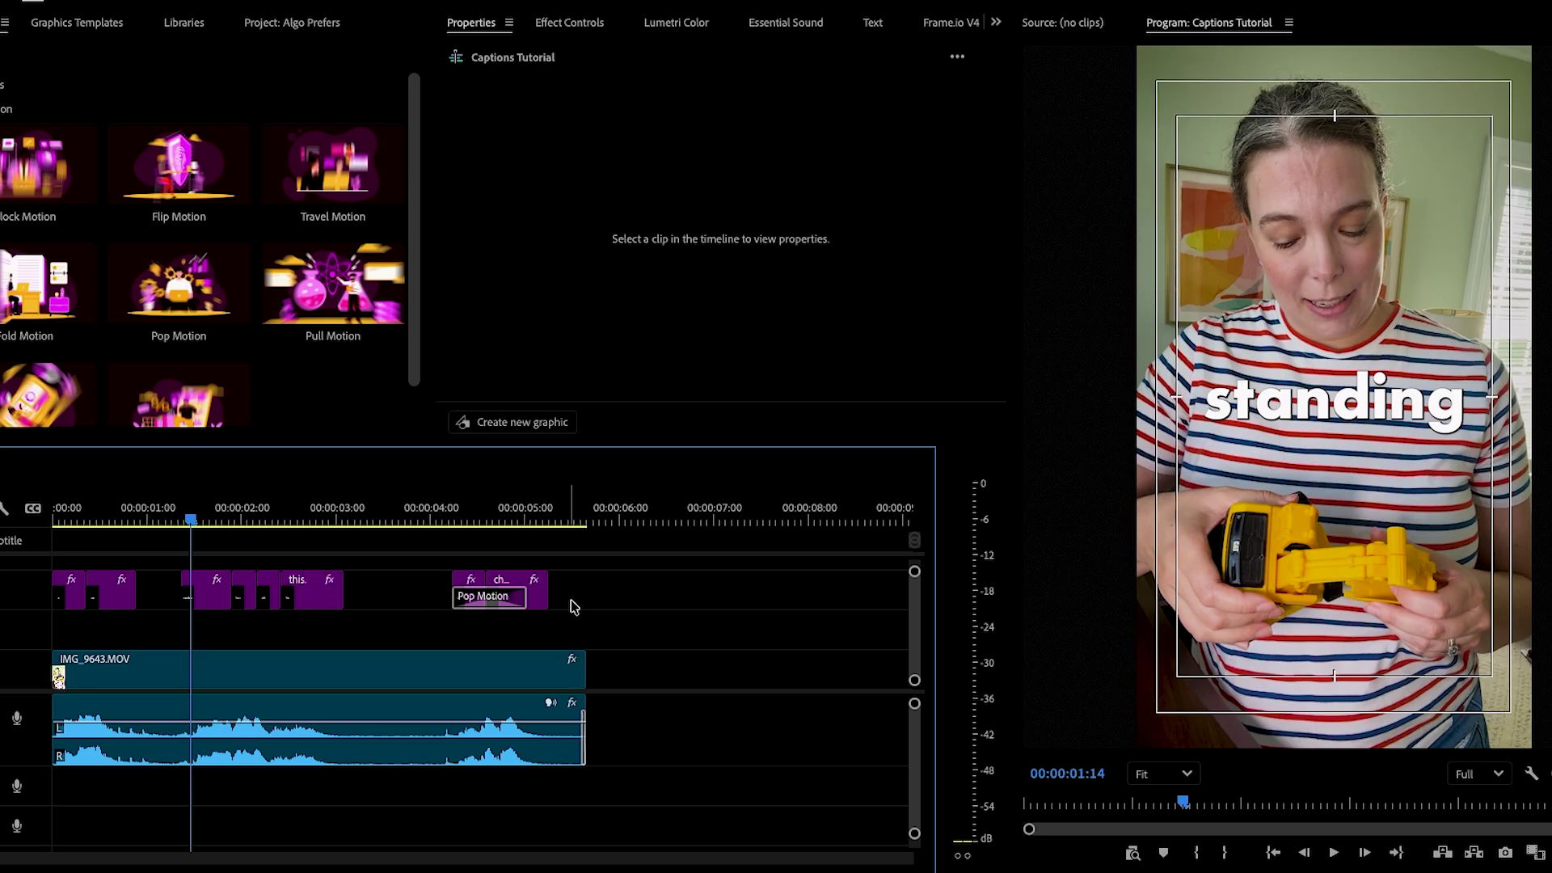
left_click(509, 596)
left_click_drag(482, 605, 480, 602)
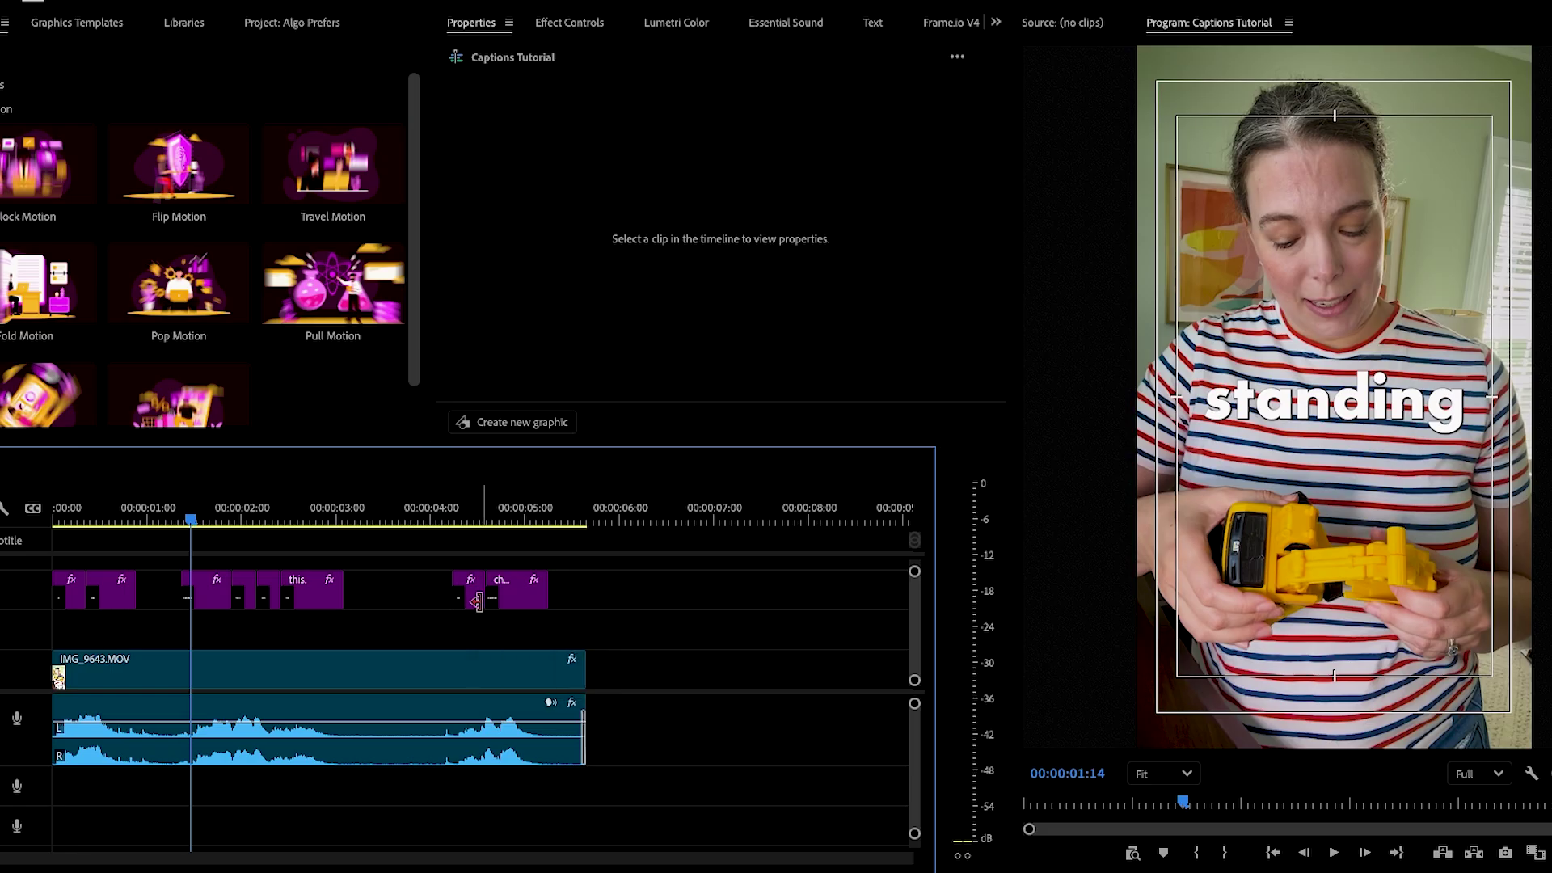
Create captions from the sequence transcript using the Subtitle Default preset and the Single Line layout
left_click(342, 710)
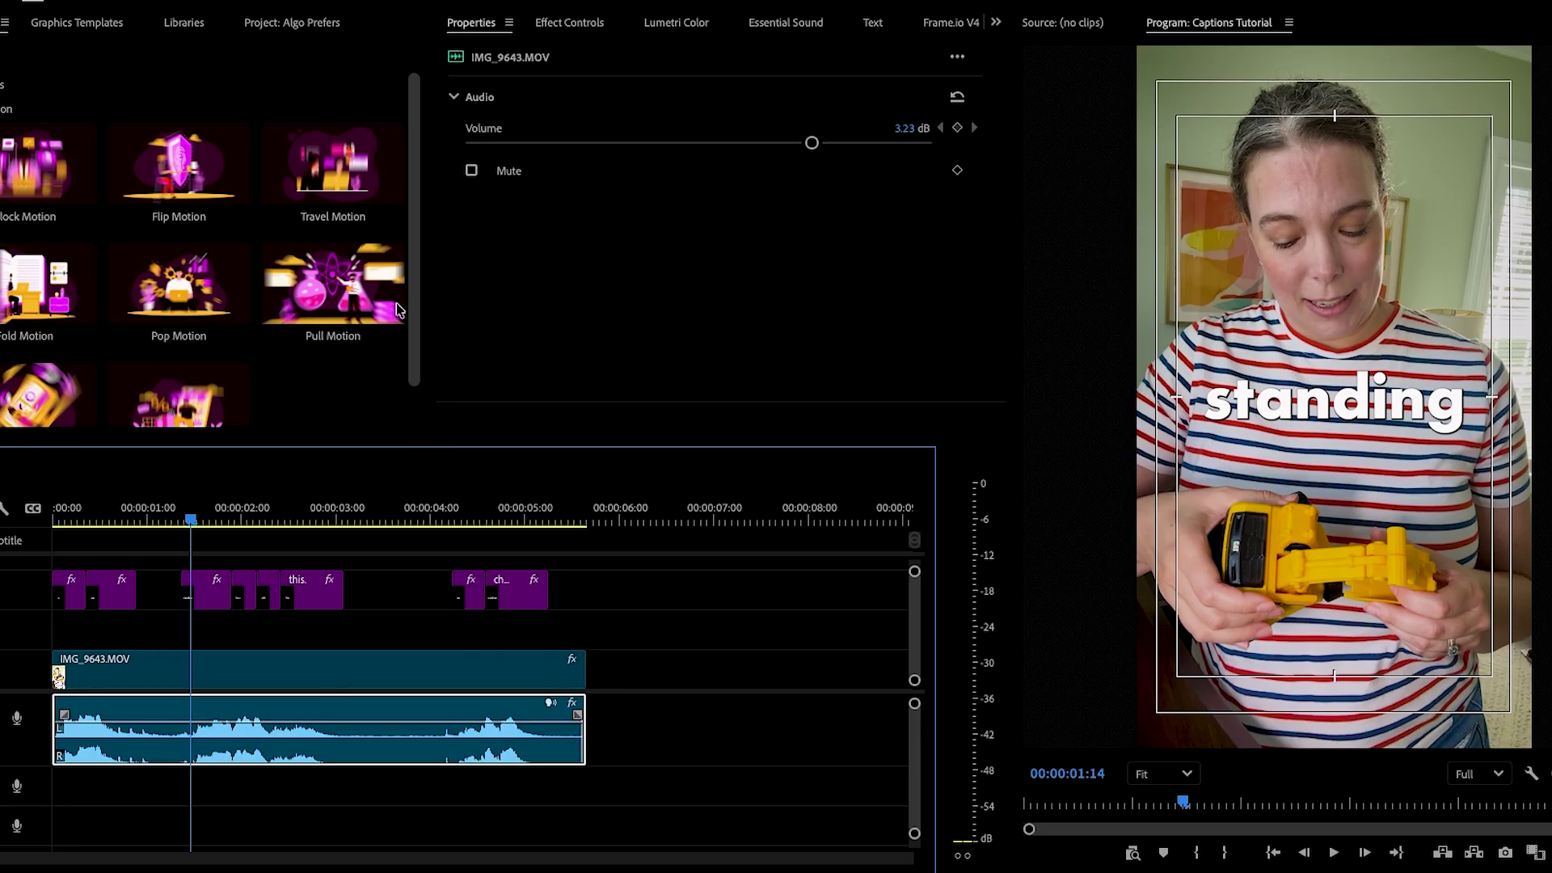
left_click(874, 25)
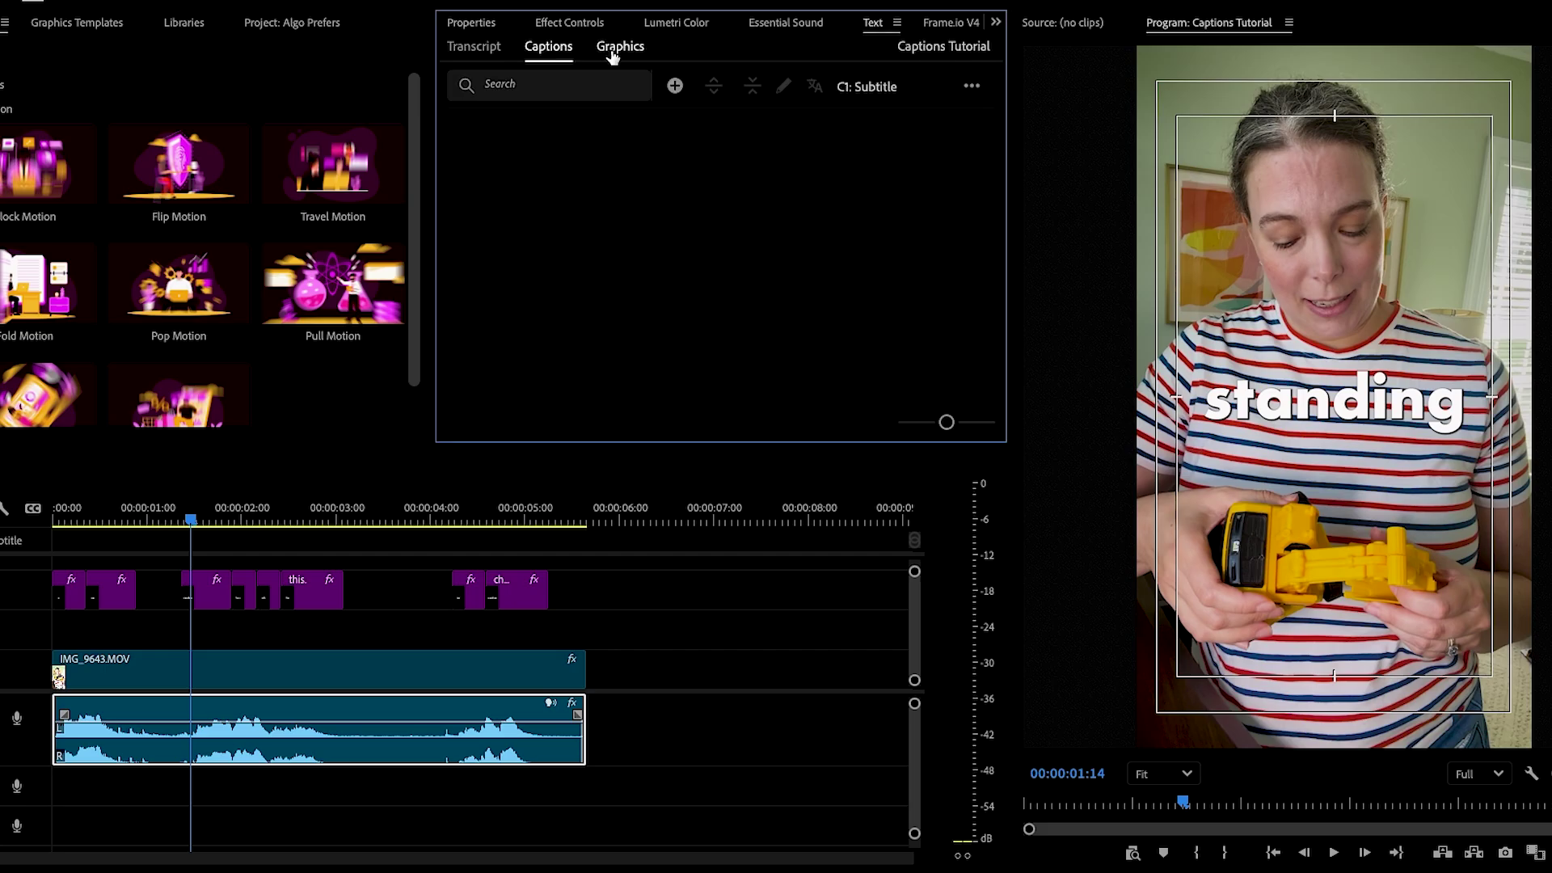
left_click(474, 50)
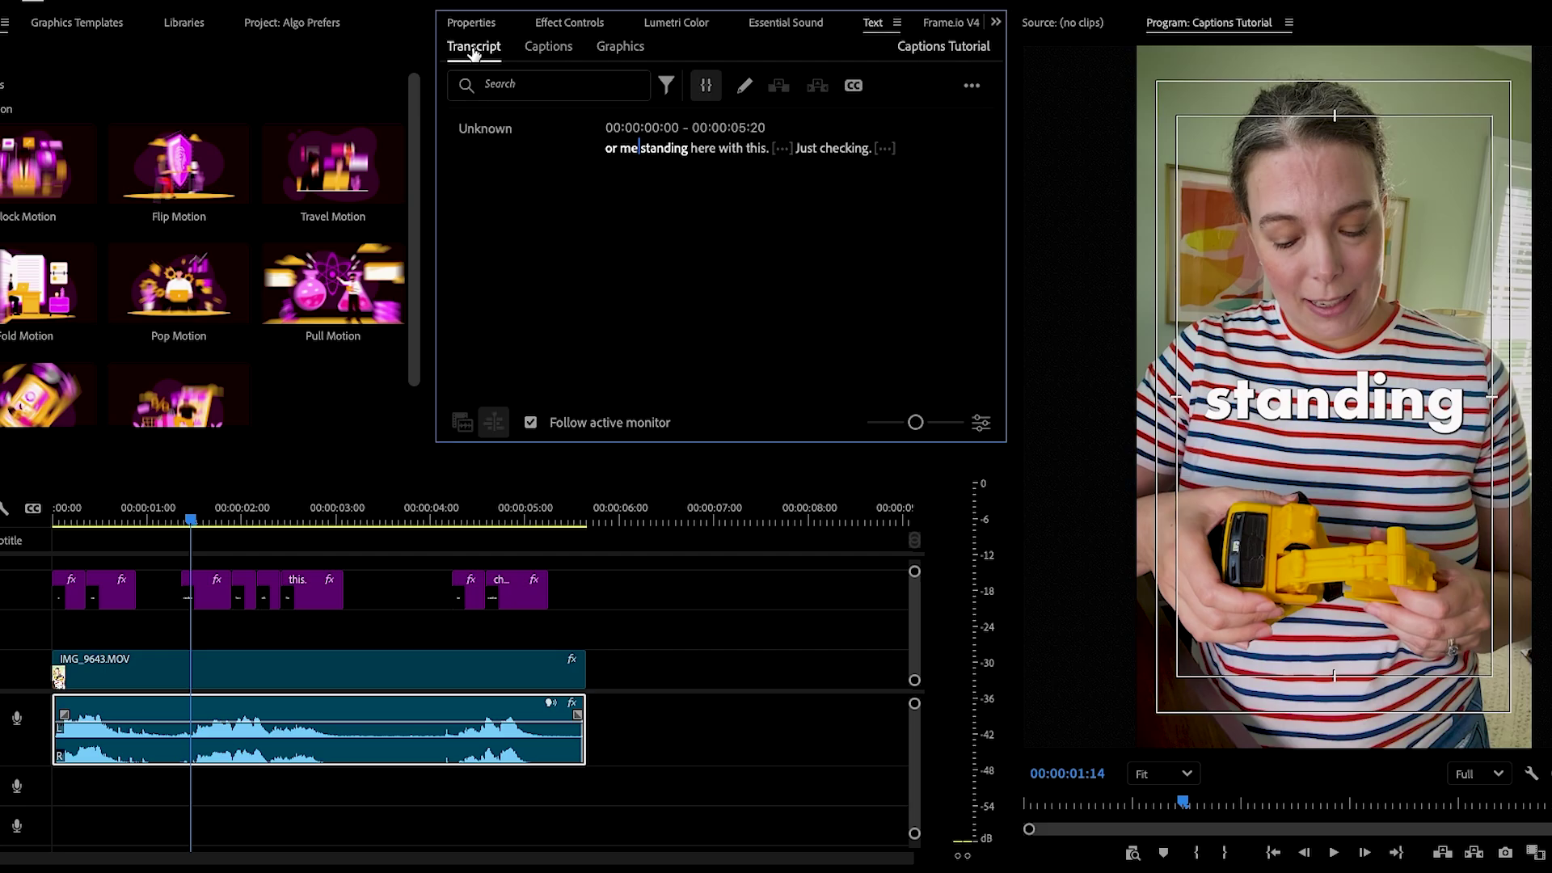
left_click(854, 86)
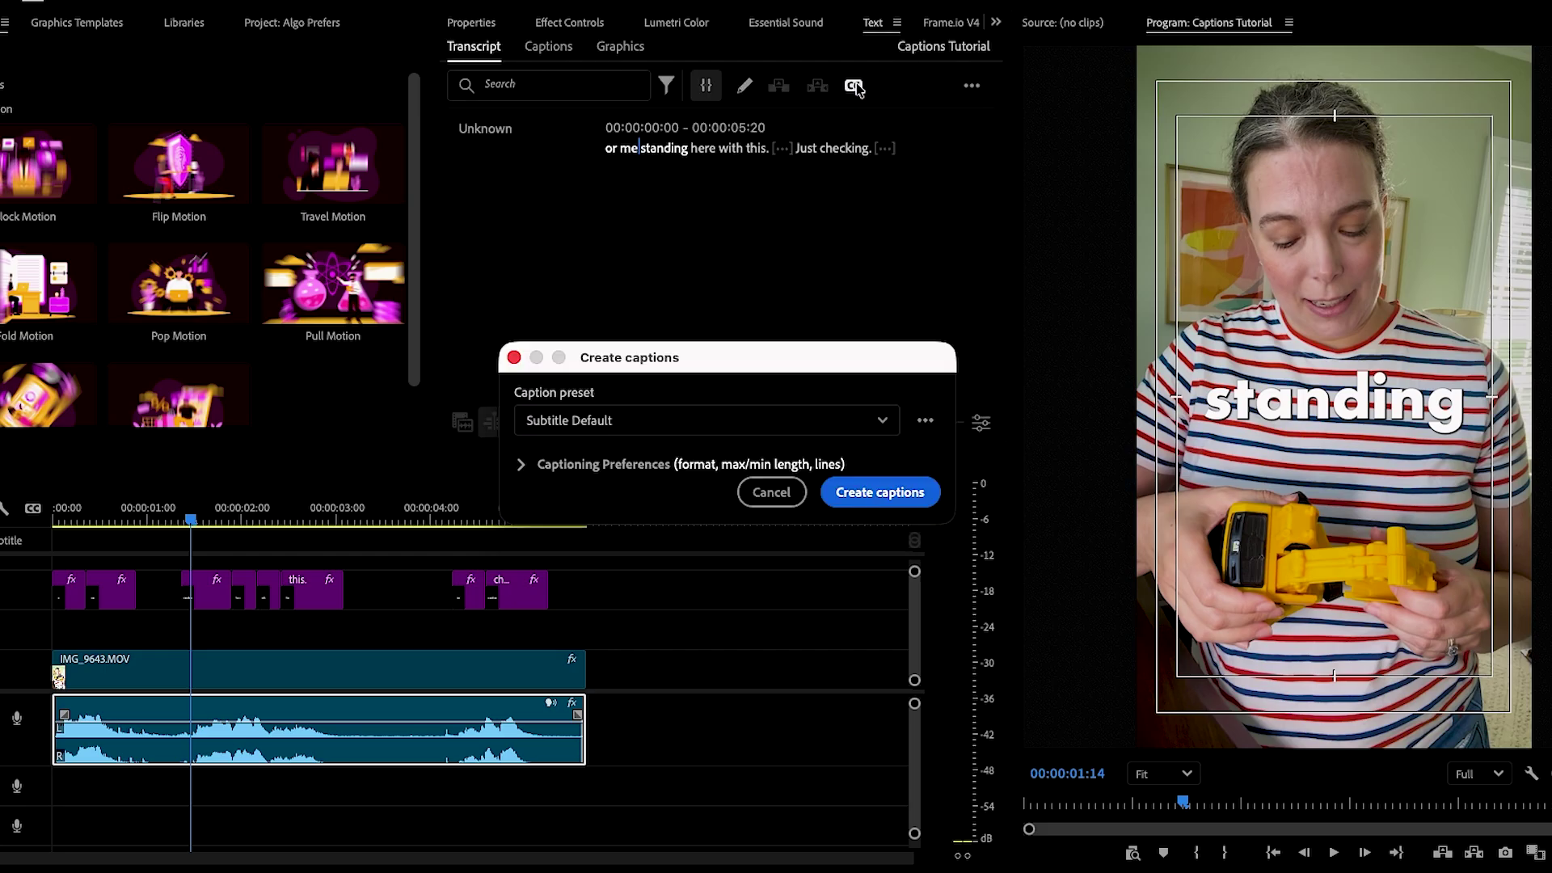
left_click(582, 464)
left_click_drag(641, 363, 435, 71)
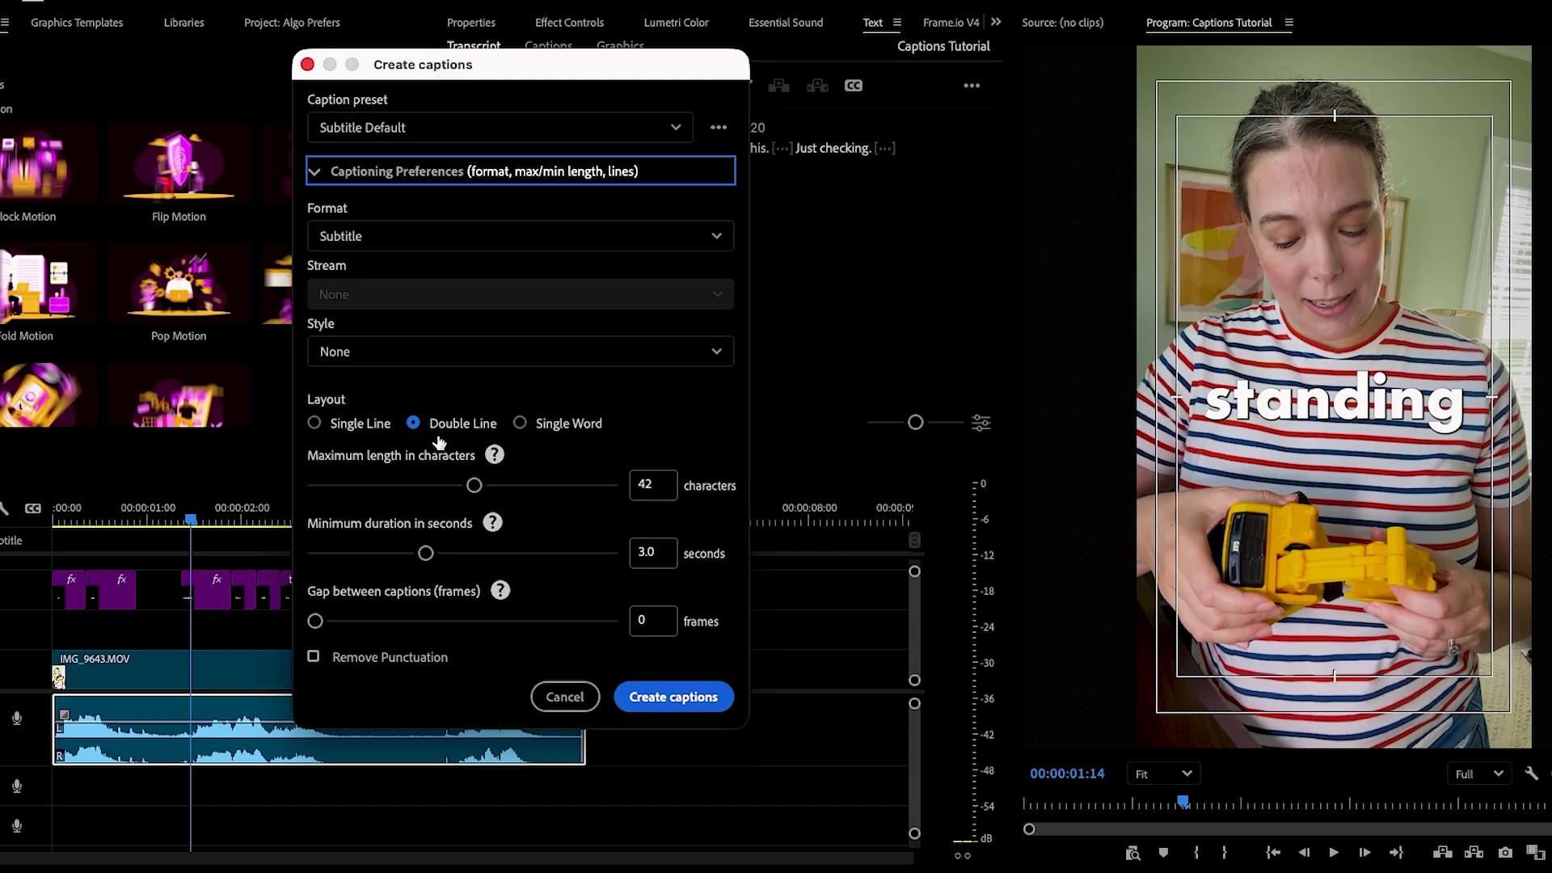
left_click(346, 428)
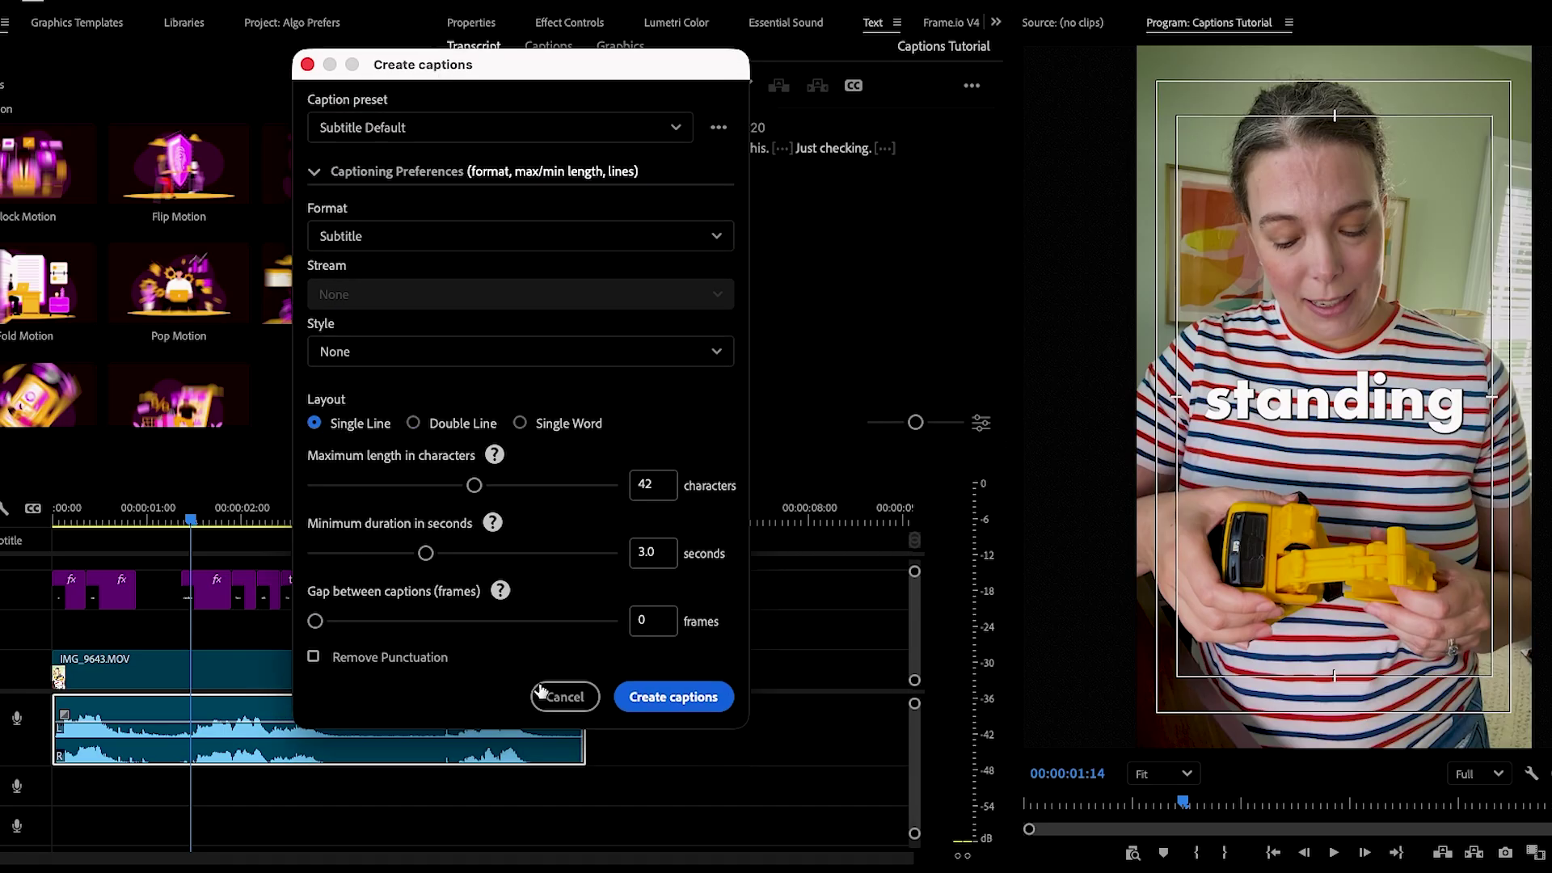
left_click(686, 703)
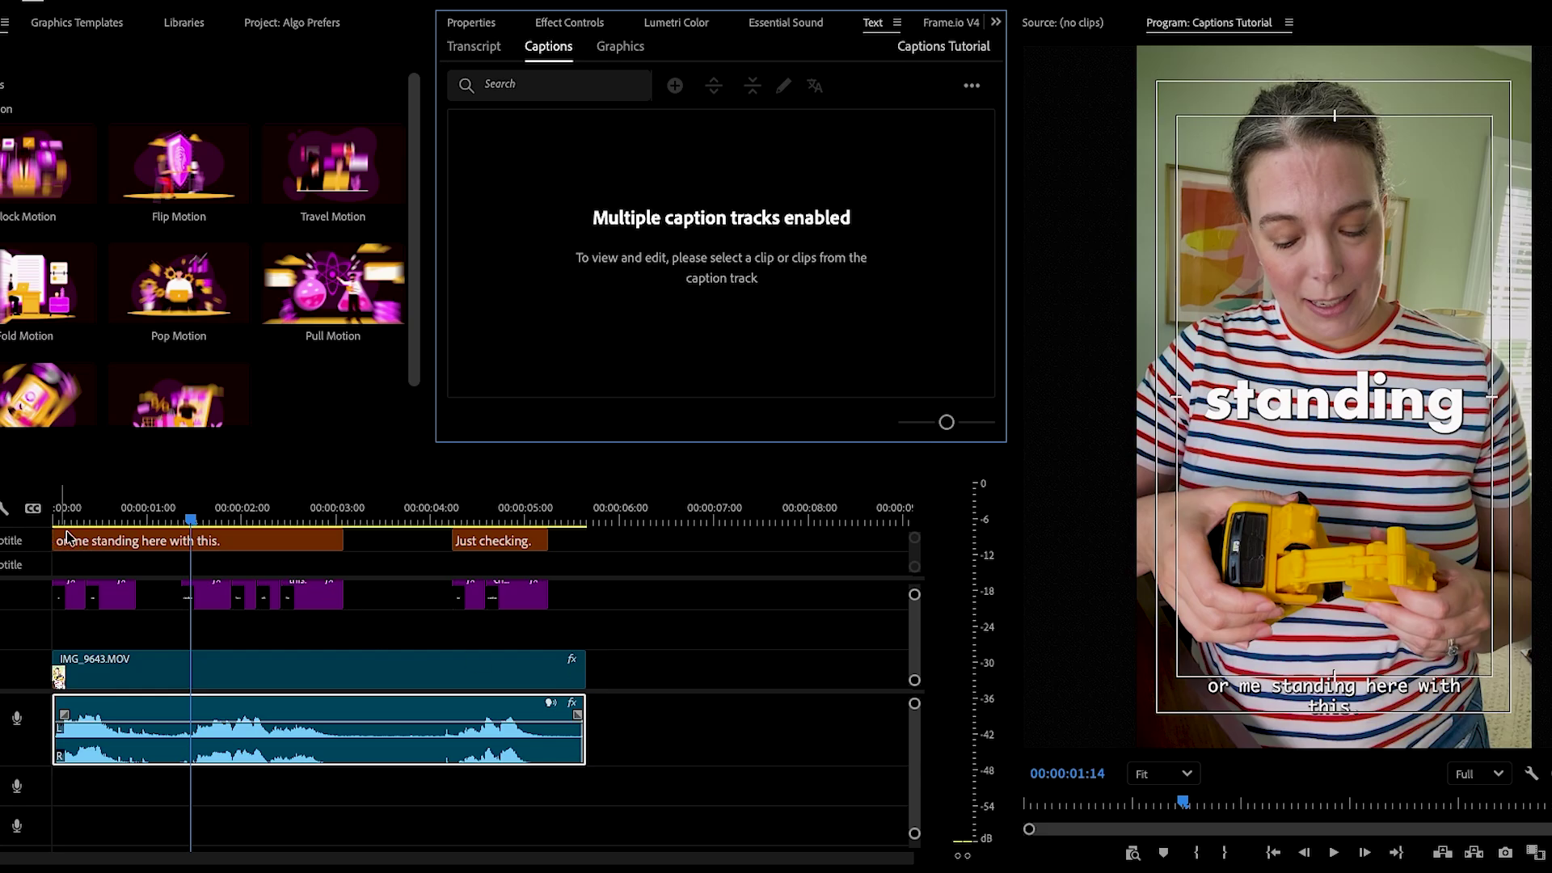
Set both new captions to Futura Bold and align them to the center zone of the frame
left_click(105, 543)
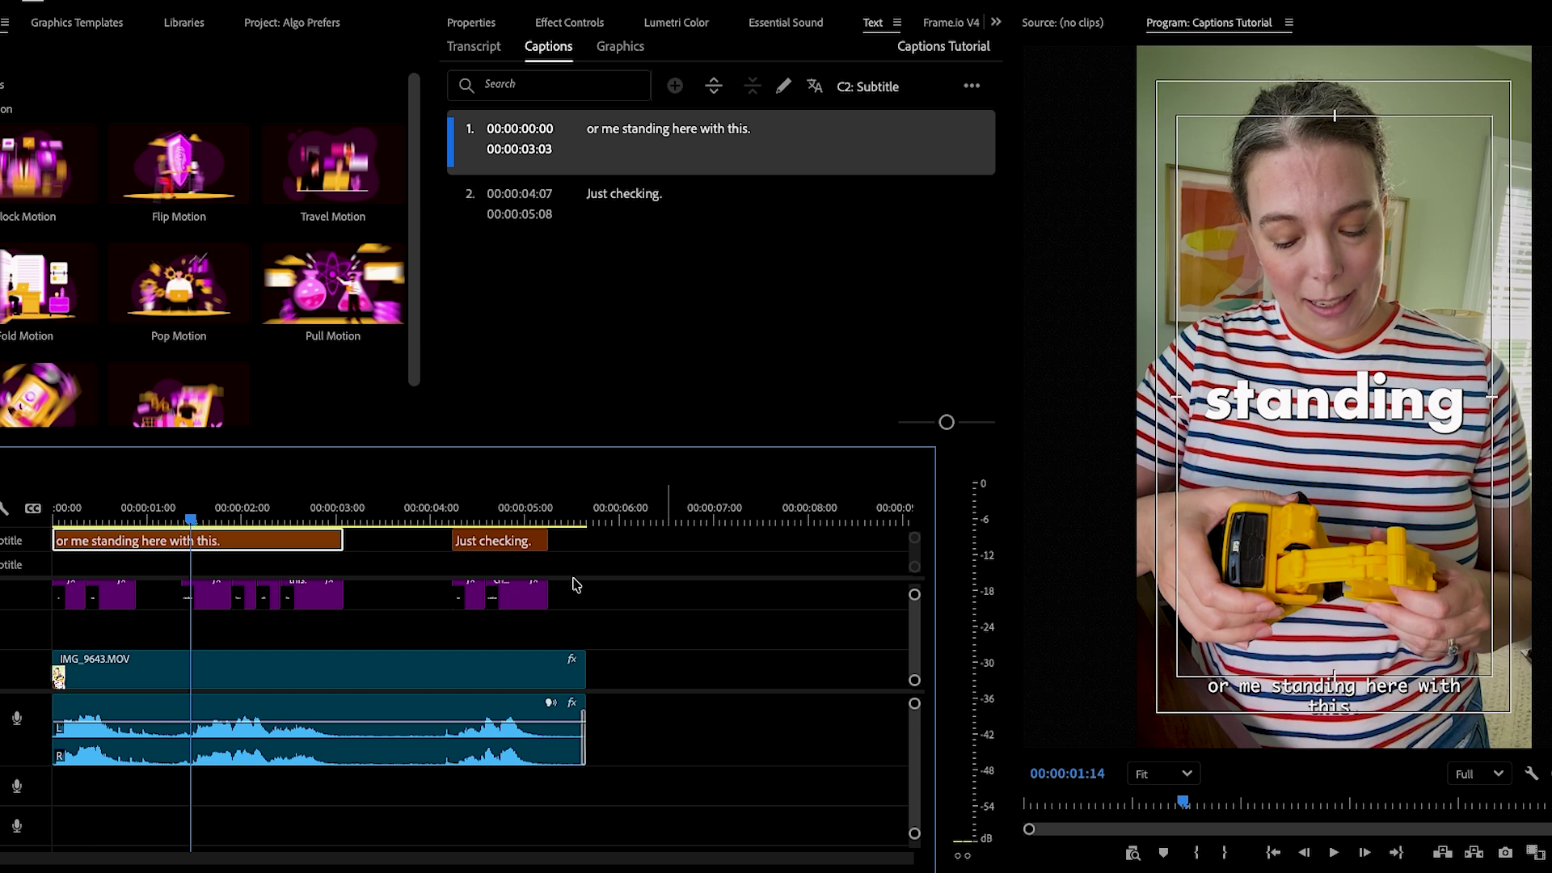
left_click(505, 541, "shift")
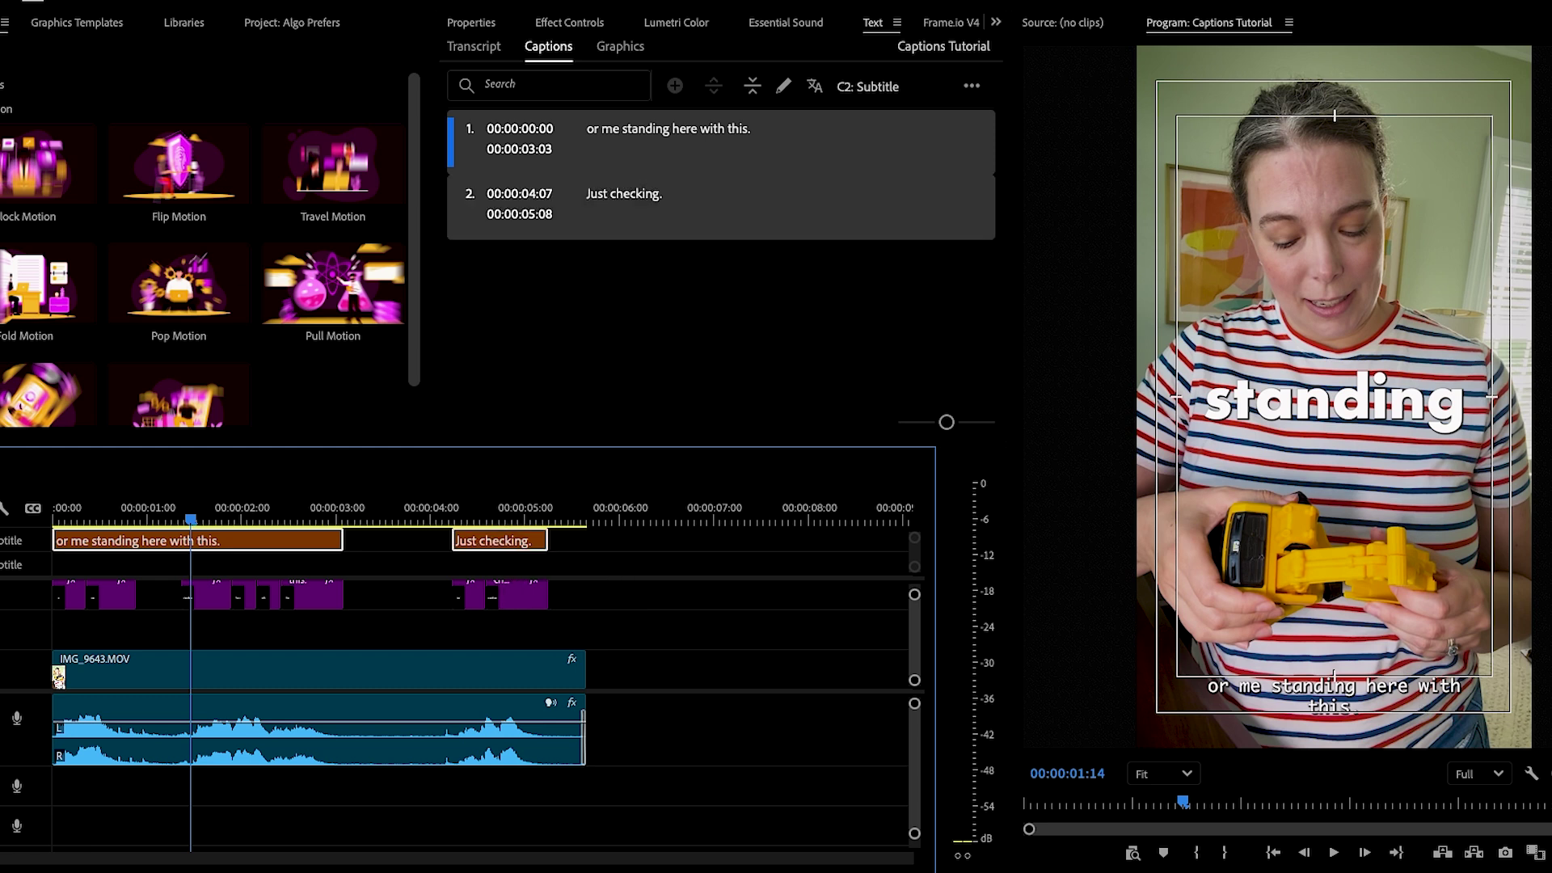
left_click(488, 22)
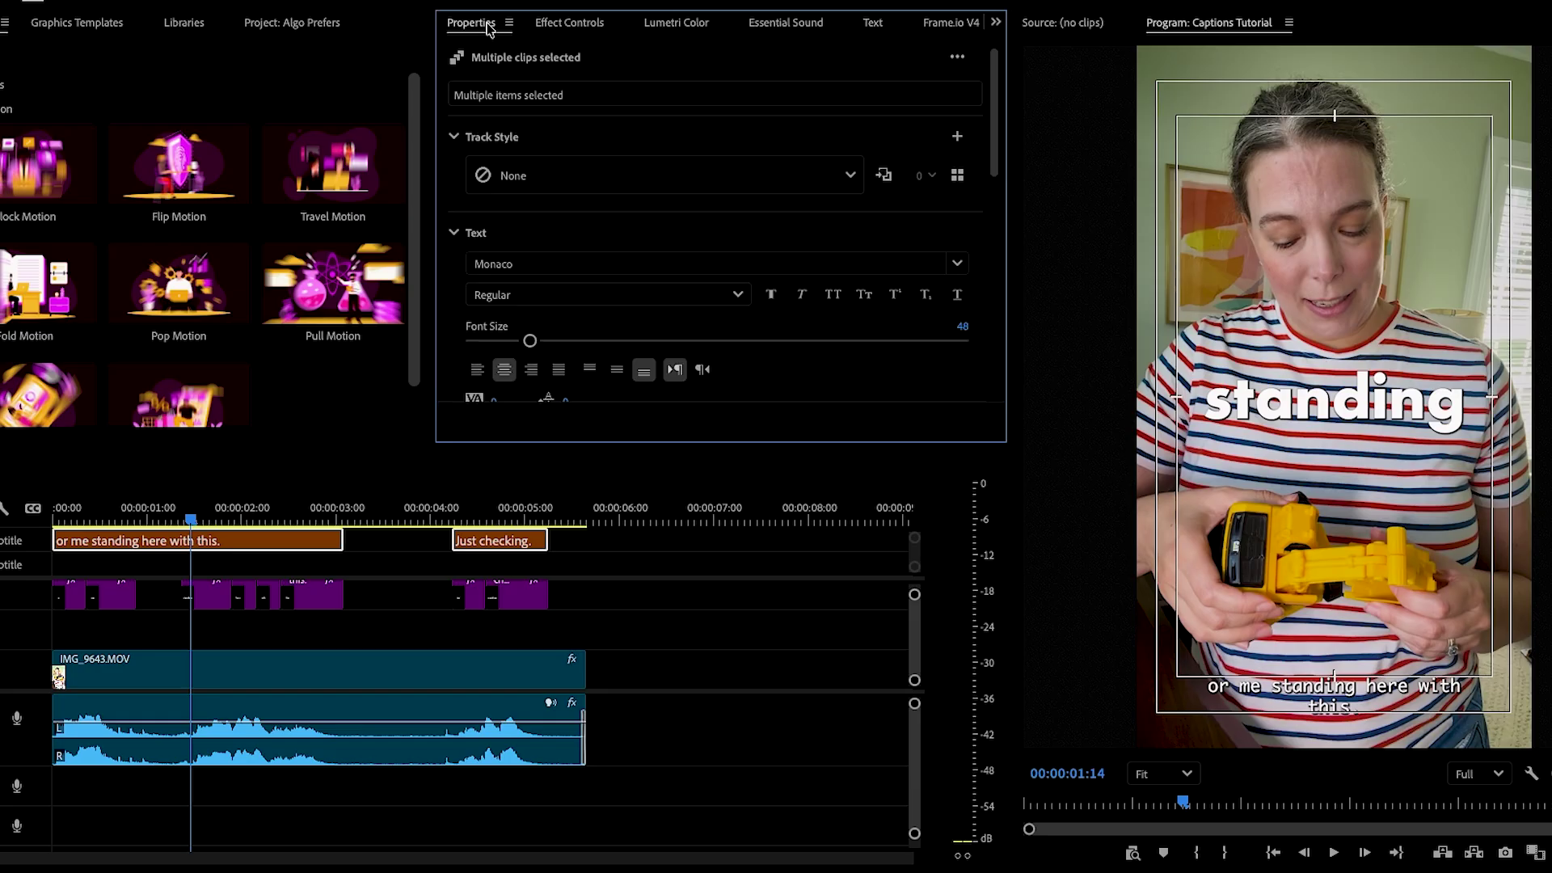
left_click(574, 266)
type("fut")
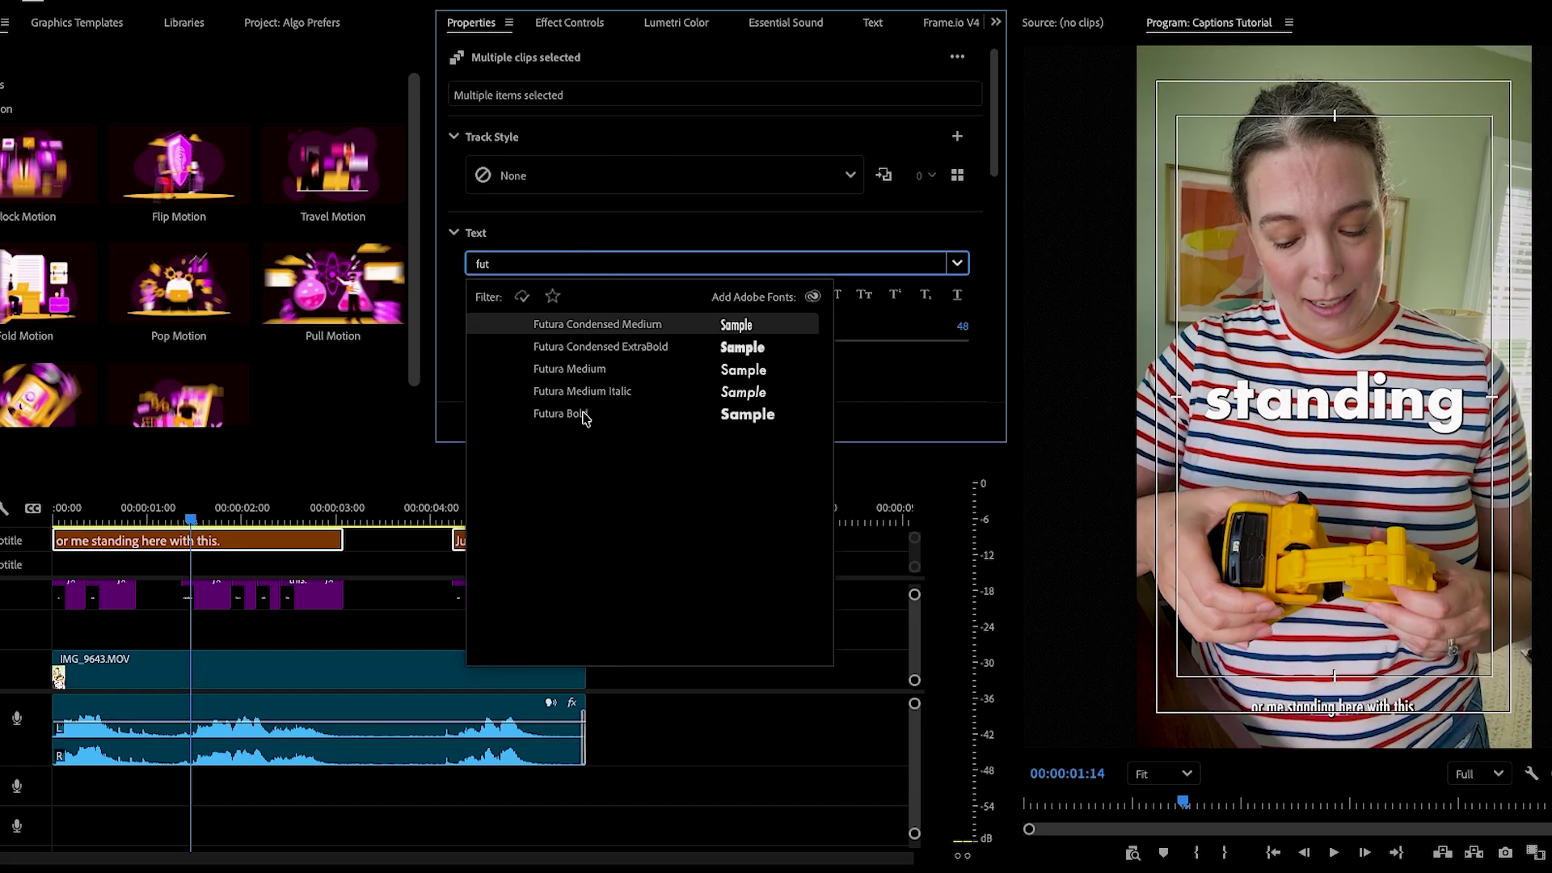
left_click(585, 415)
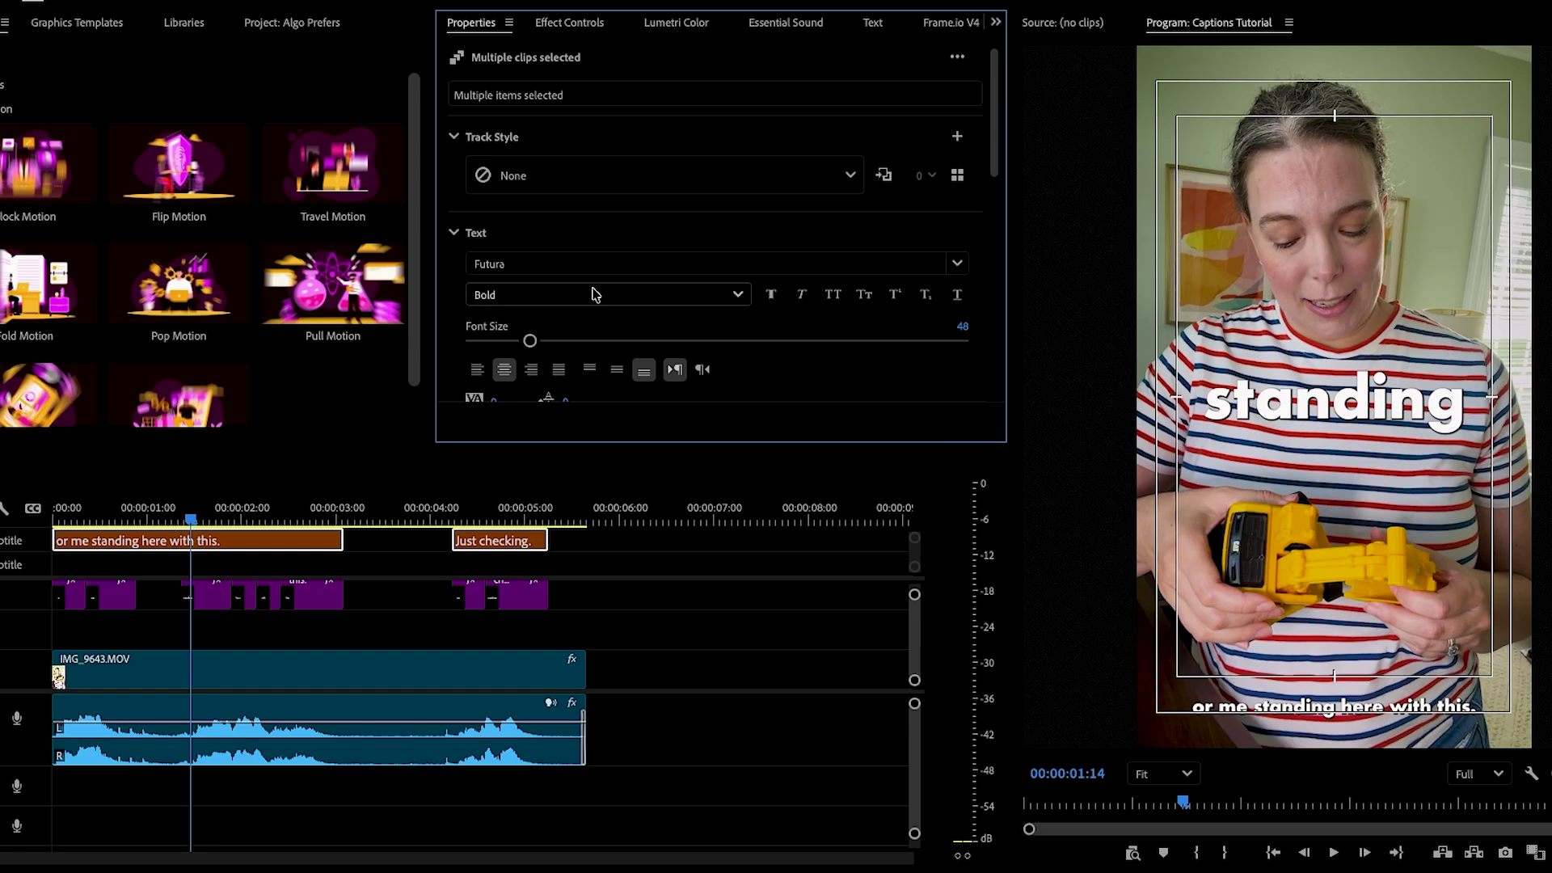
scroll(547, 371, "down", 5)
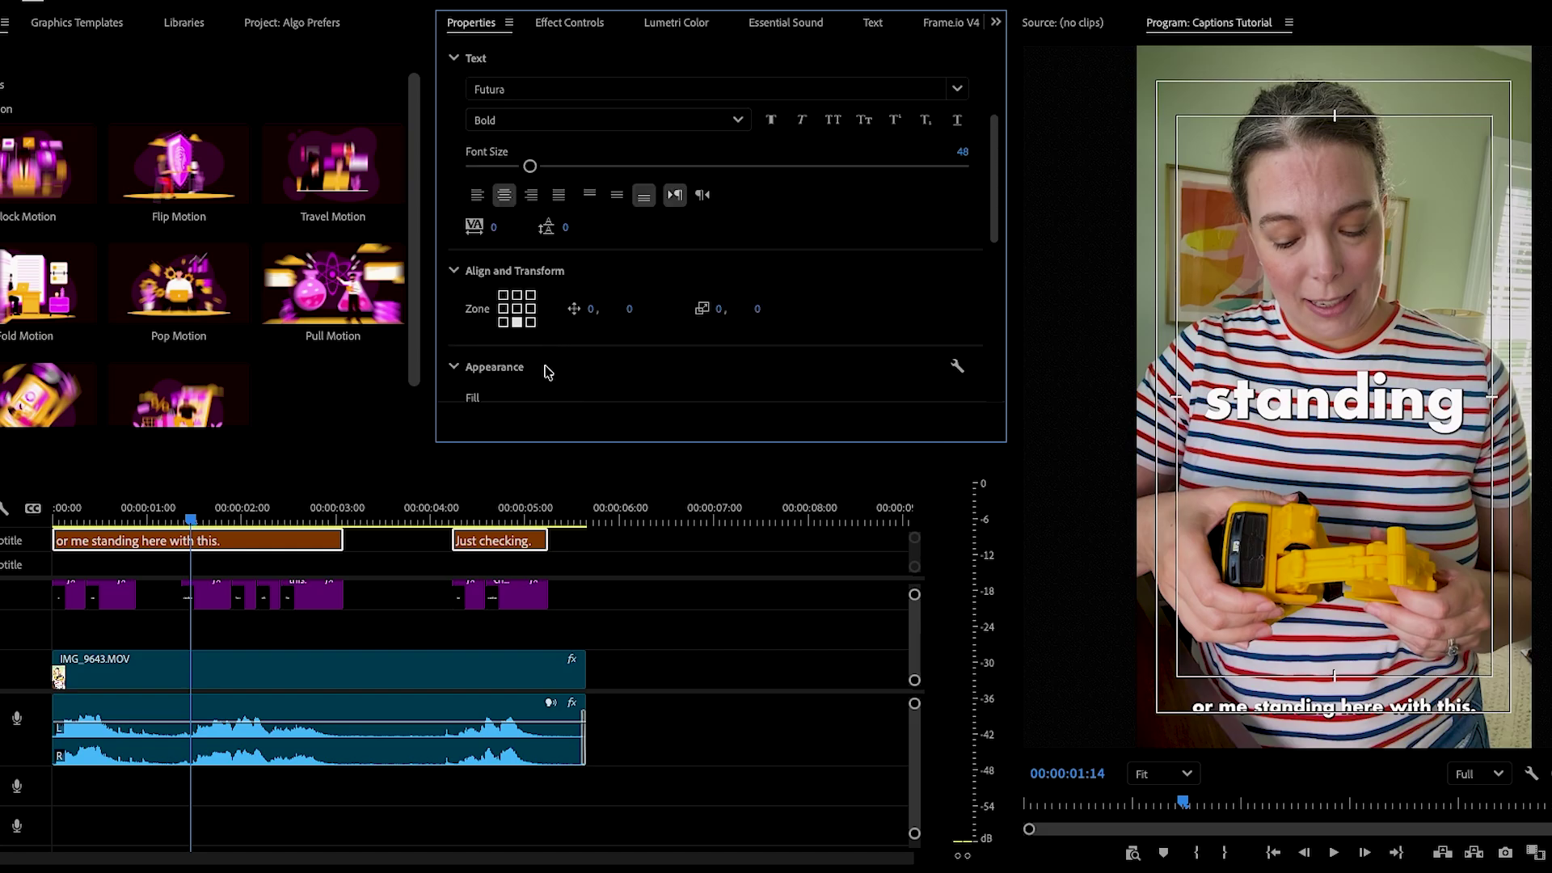
left_click(518, 310)
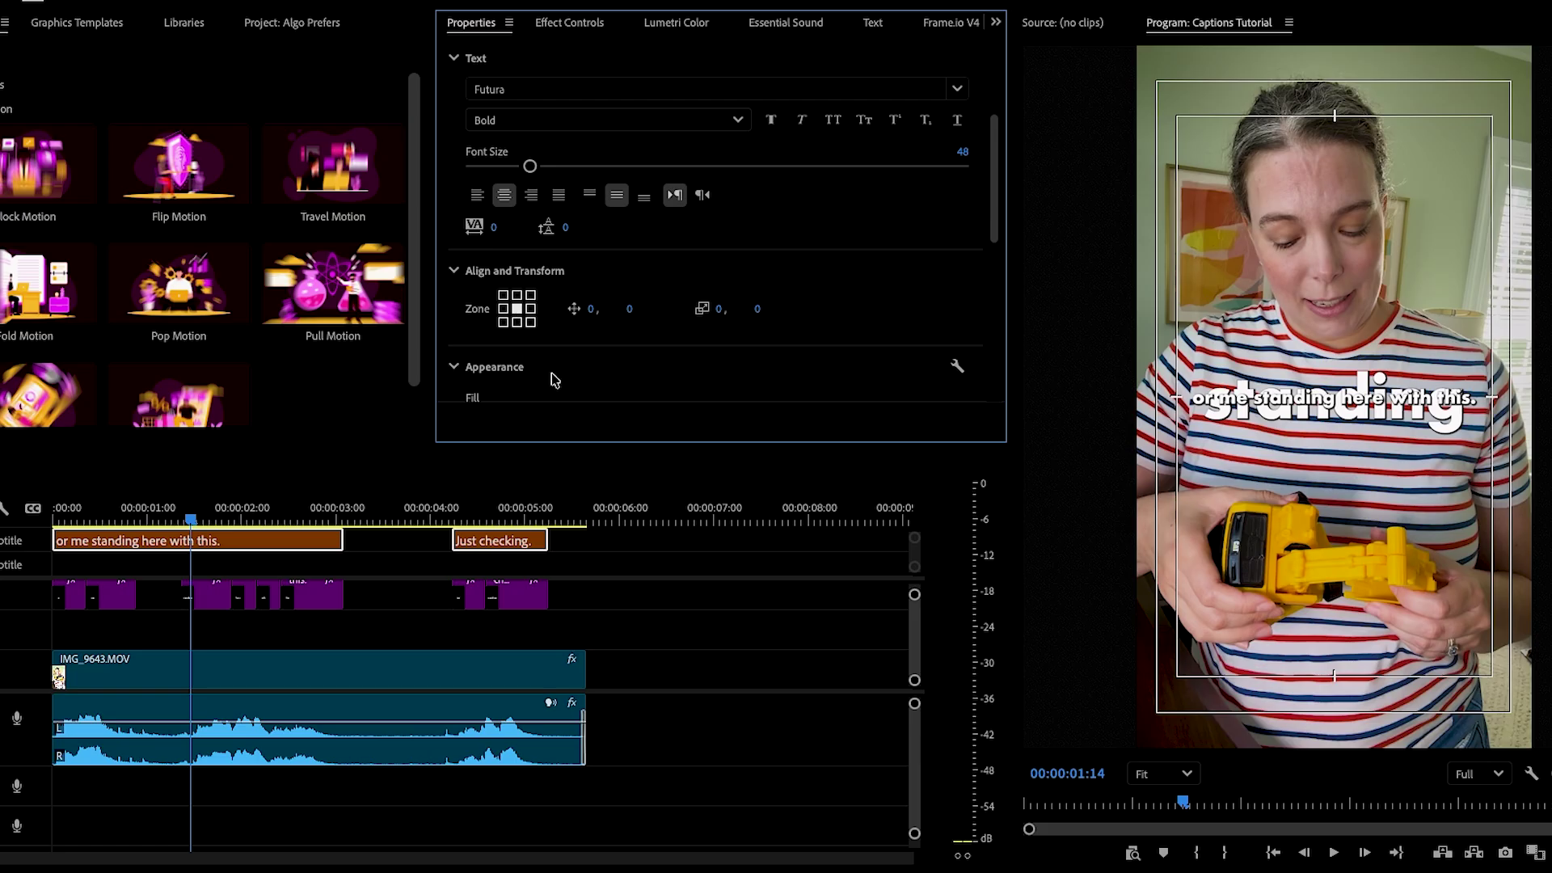
Upgrade the two selected full-line captions to graphics
left_click(282, 544)
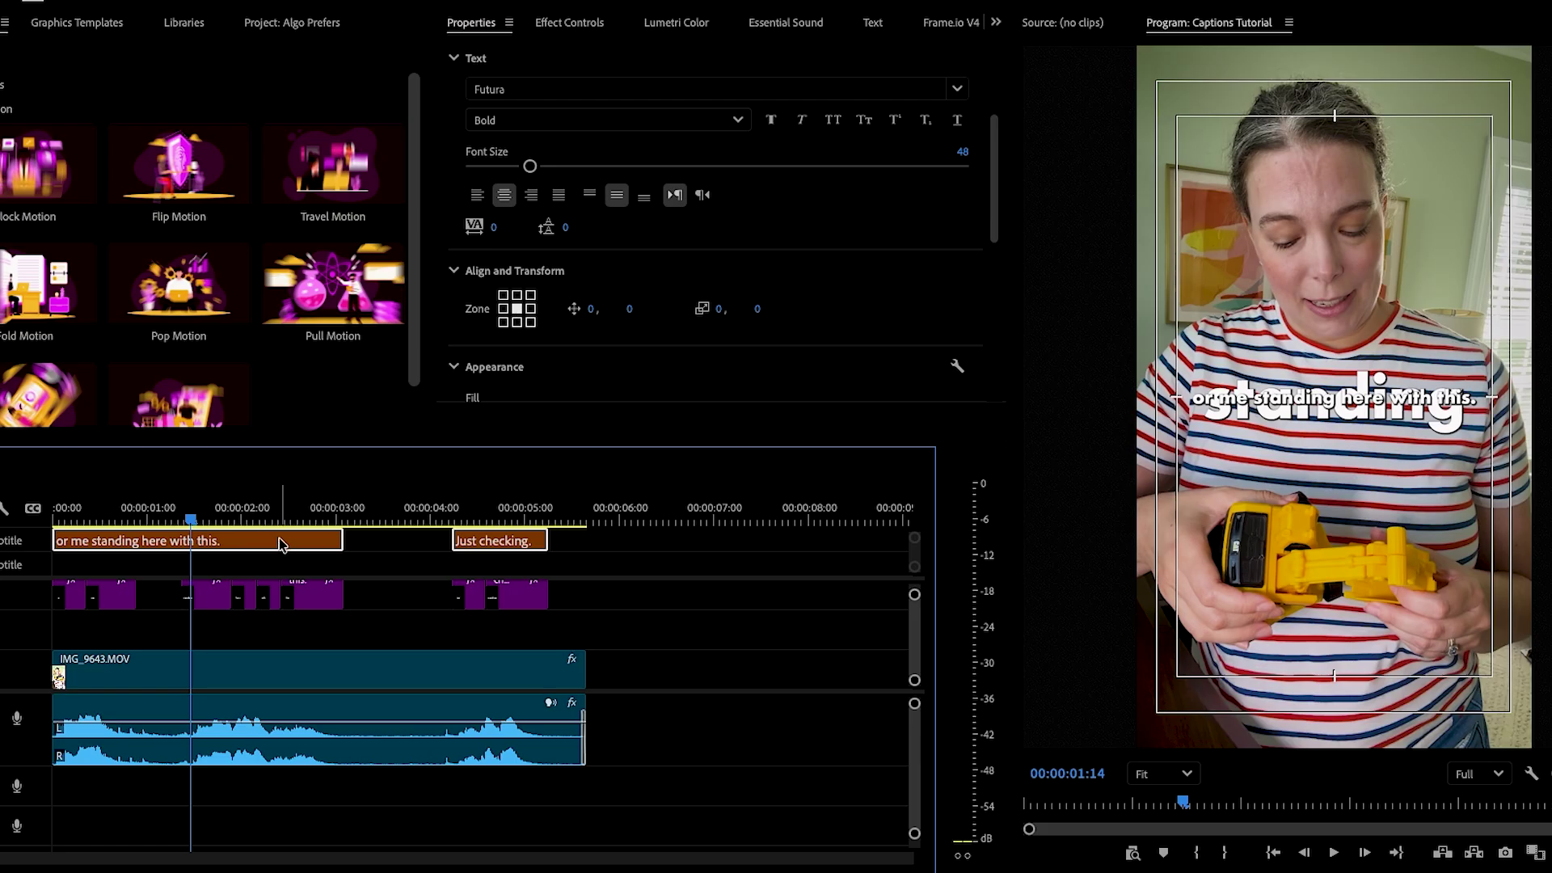
left_click(210, 0)
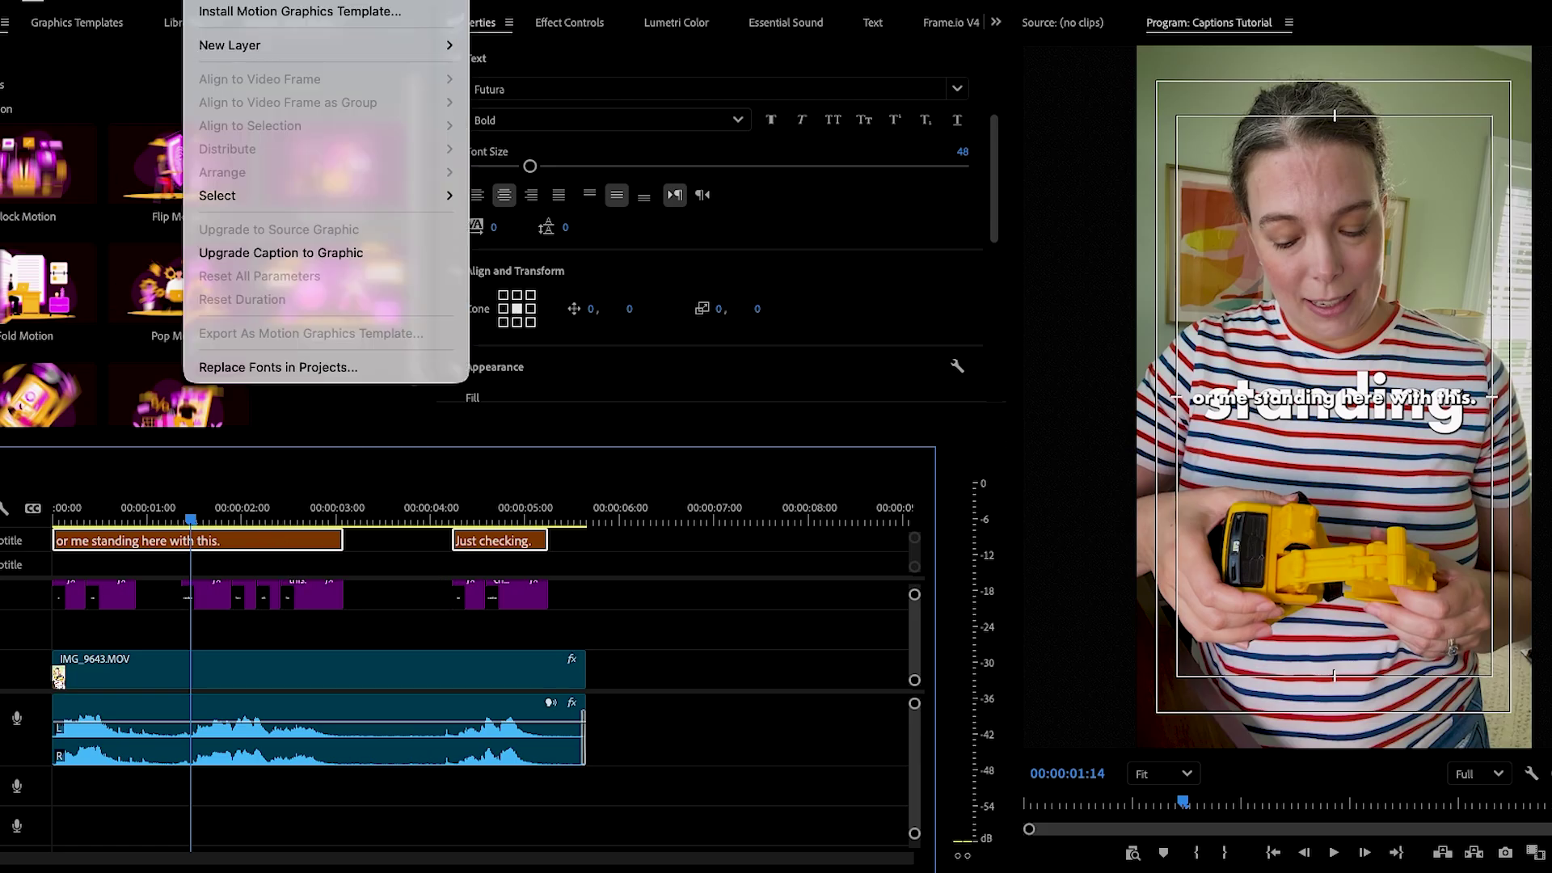
left_click(295, 252)
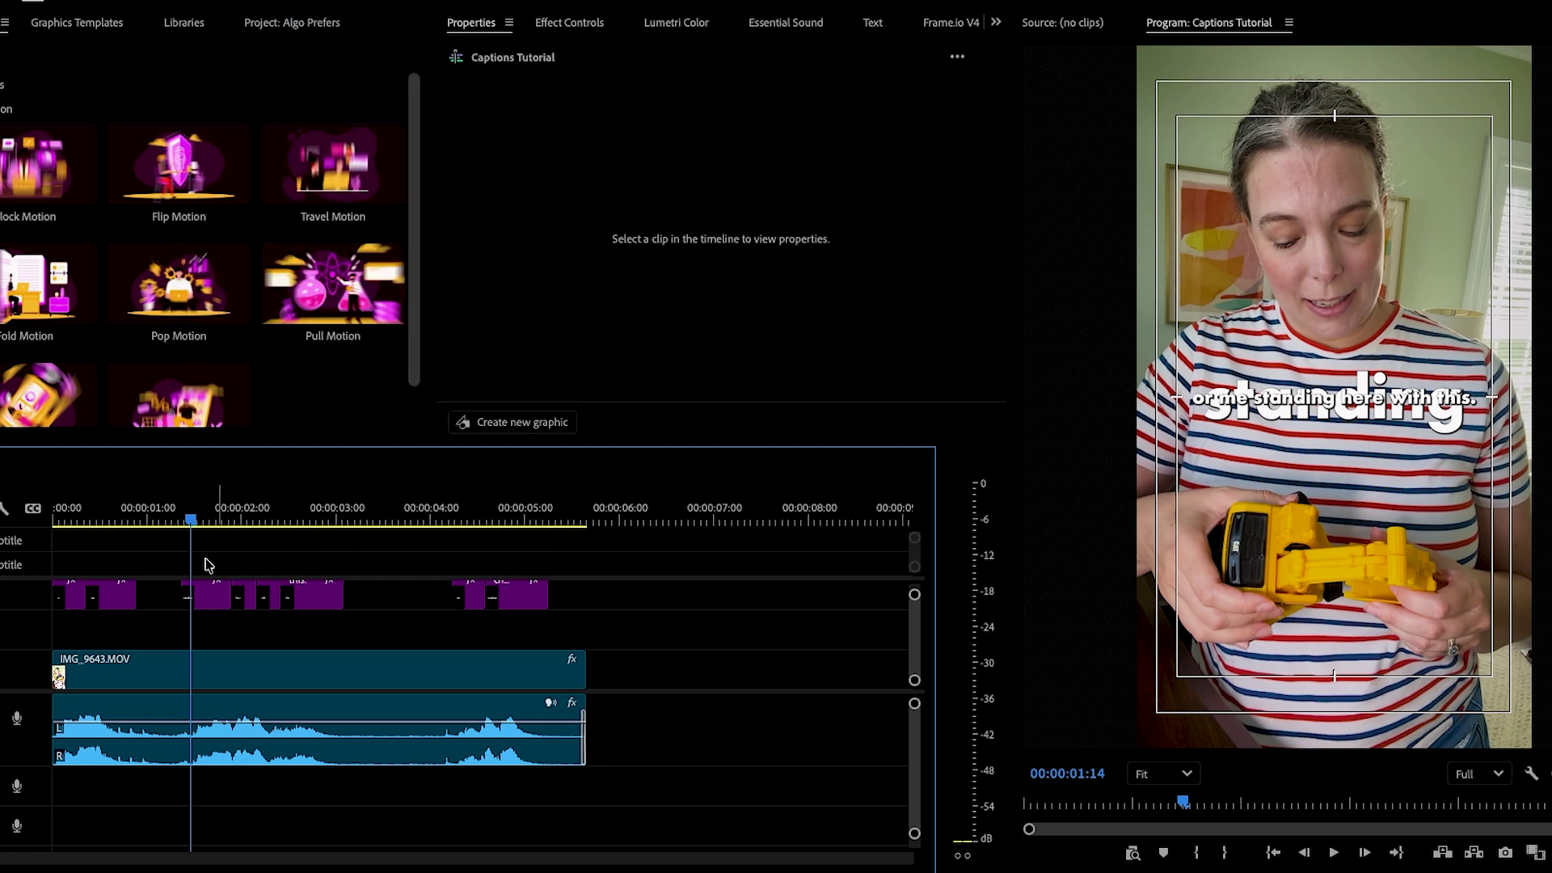
Place the two full-line caption graphics on the track directly beneath the single-word graphics
left_click_drag(7, 611, 8, 634)
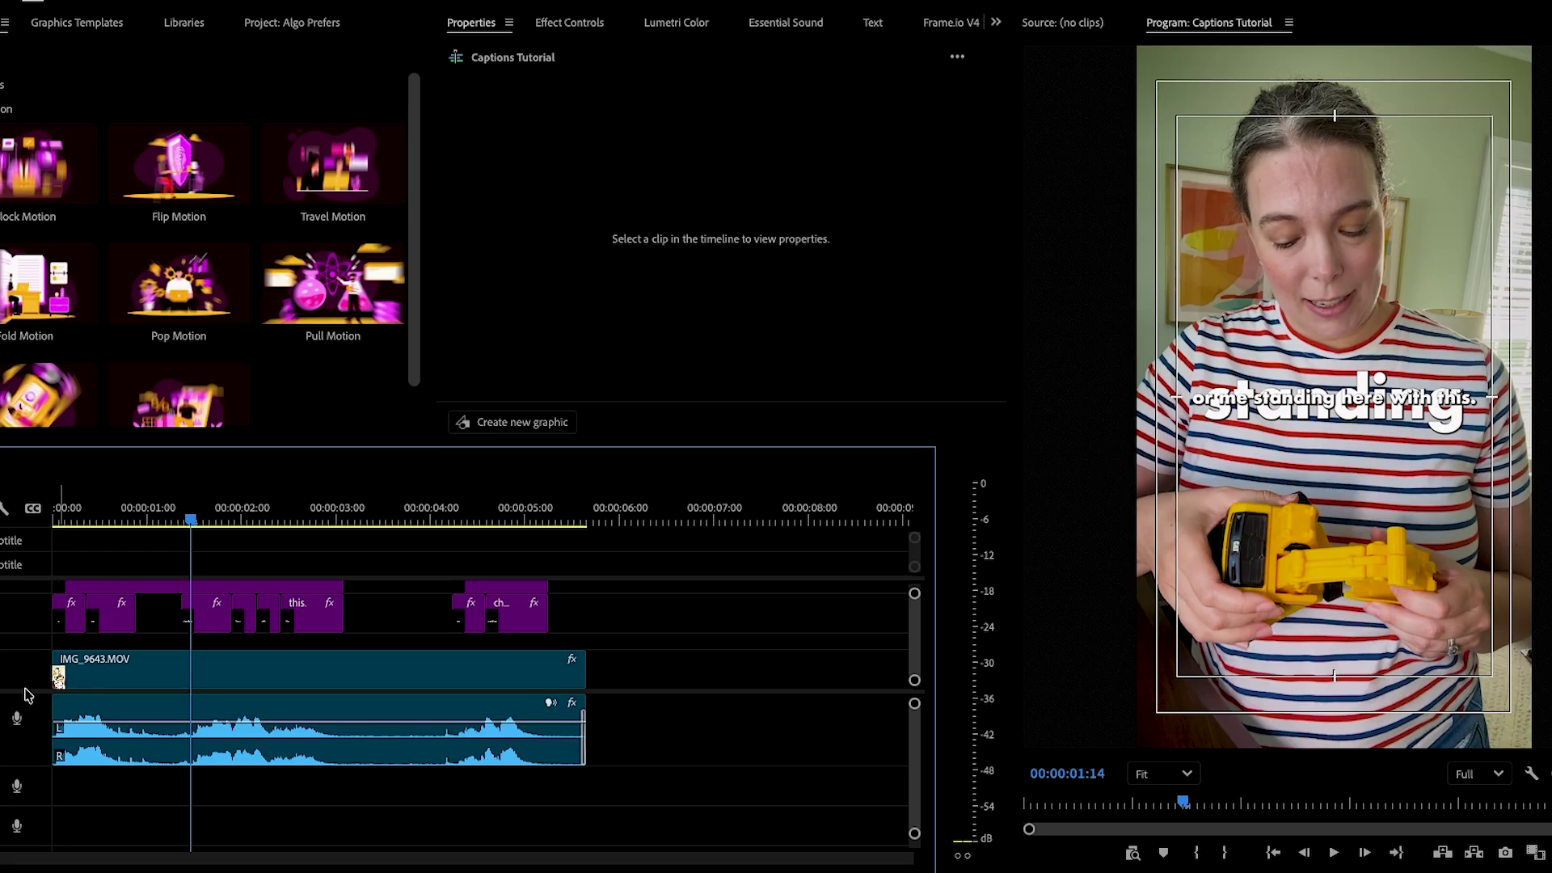
scroll(28, 697, "up", 3)
left_click_drag(112, 621, 553, 669)
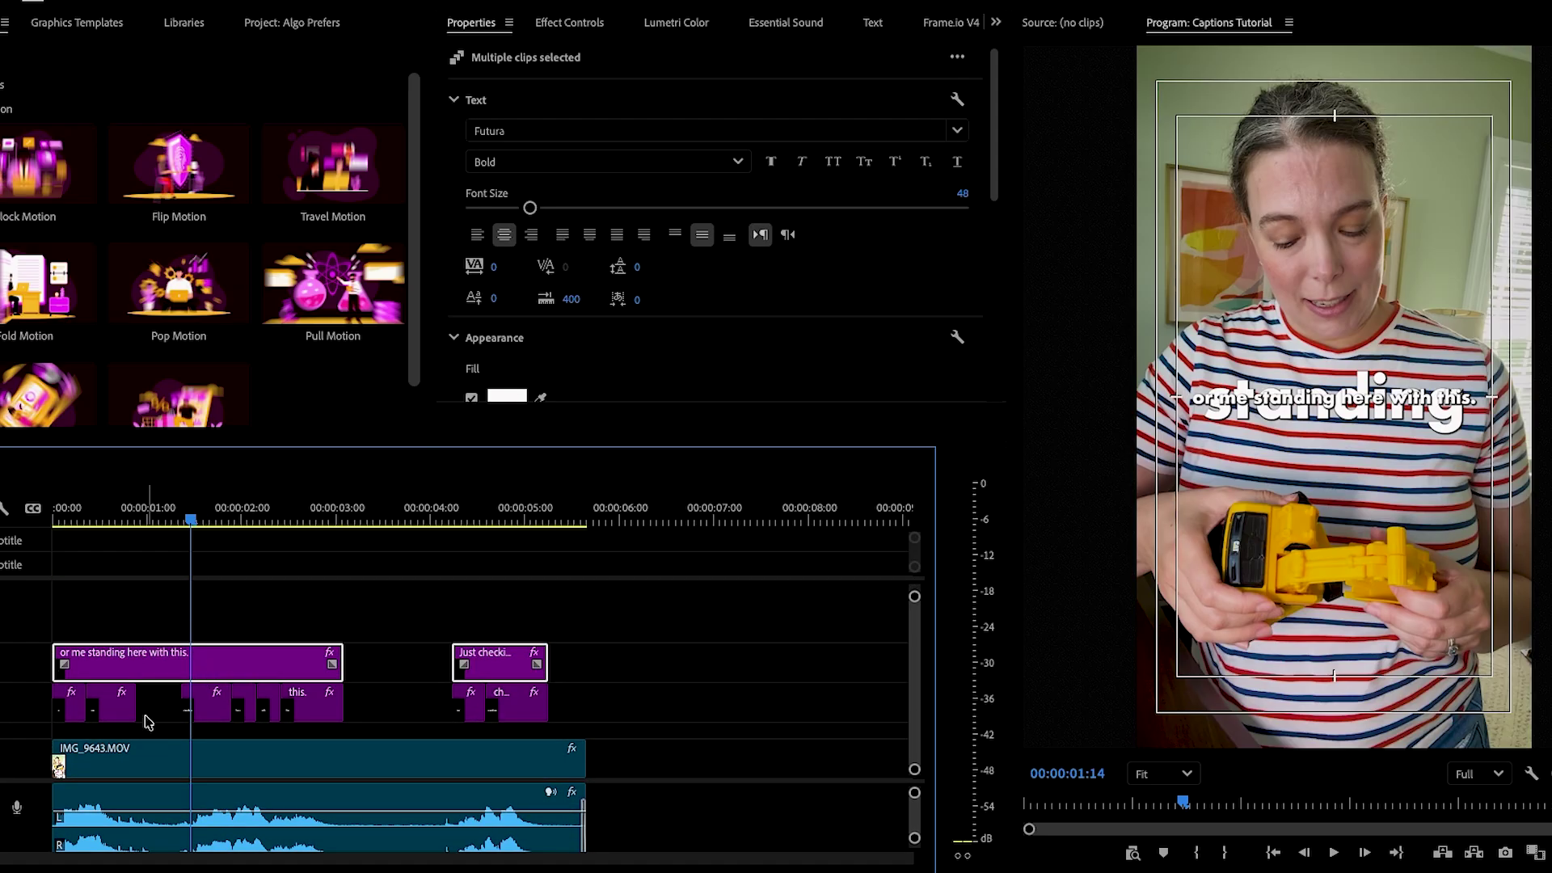
scroll(21, 726, "down", 2)
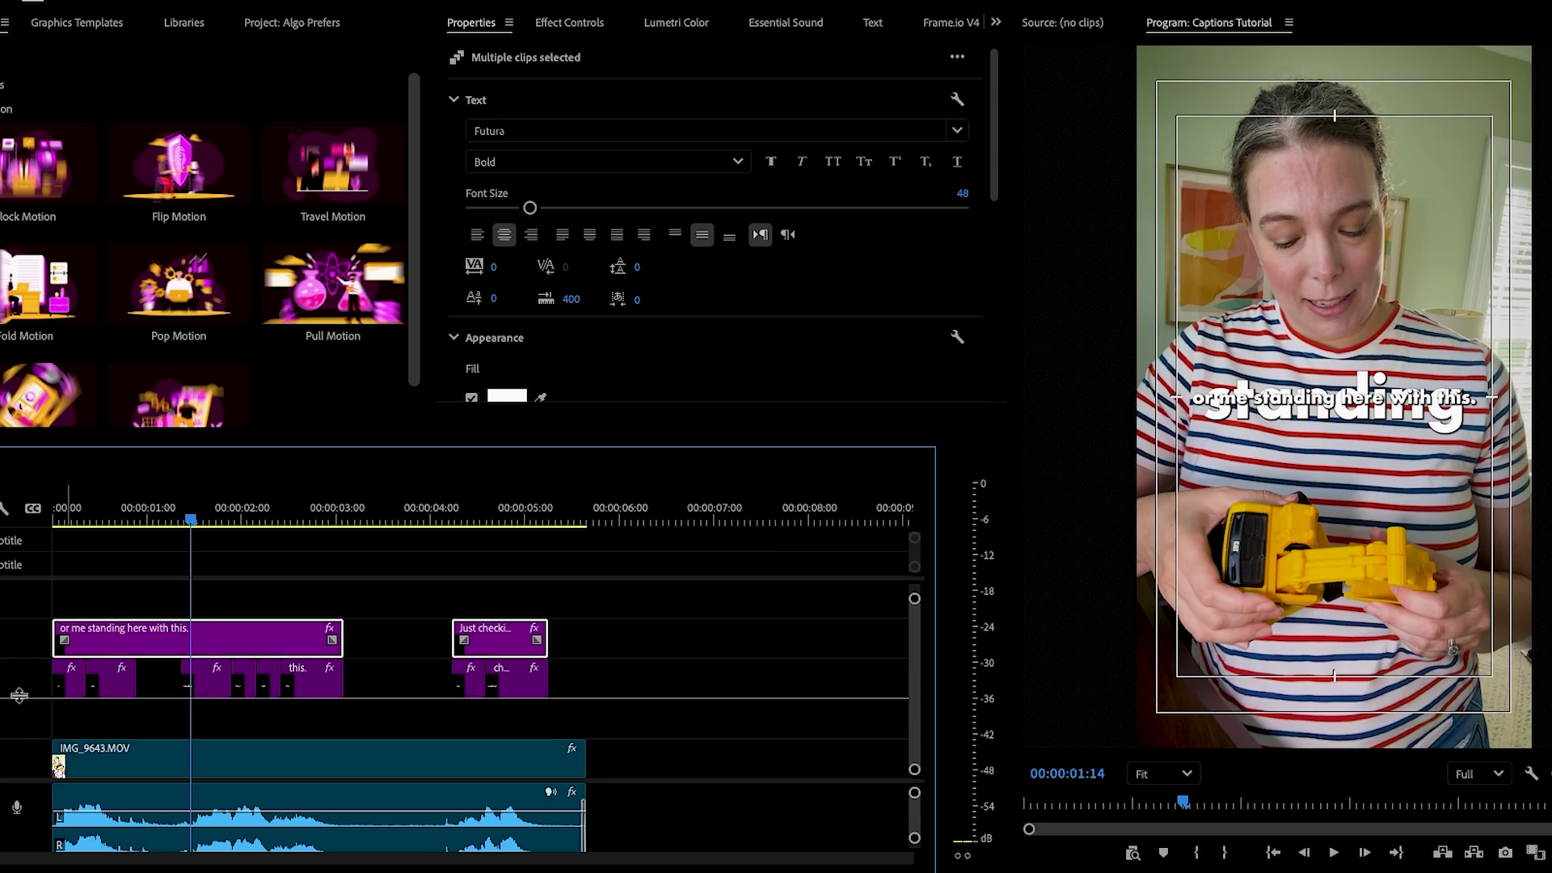
left_click_drag(226, 609, 208, 709)
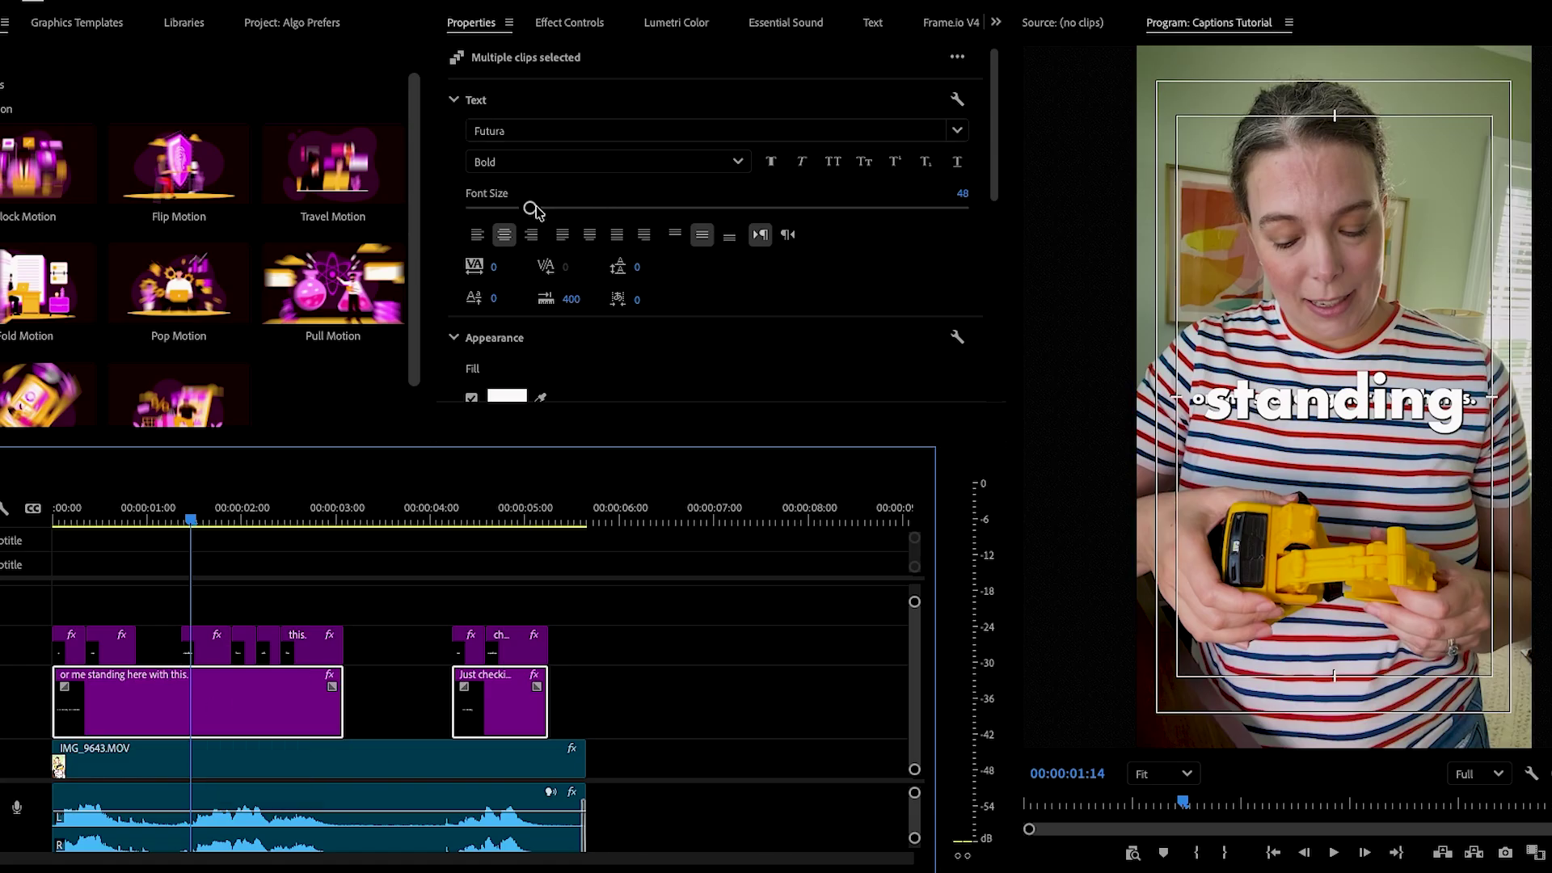
Move the playhead to 00:00:00:09 and set the font size of all single-word graphics to 48
left_click_drag(531, 211, 533, 212)
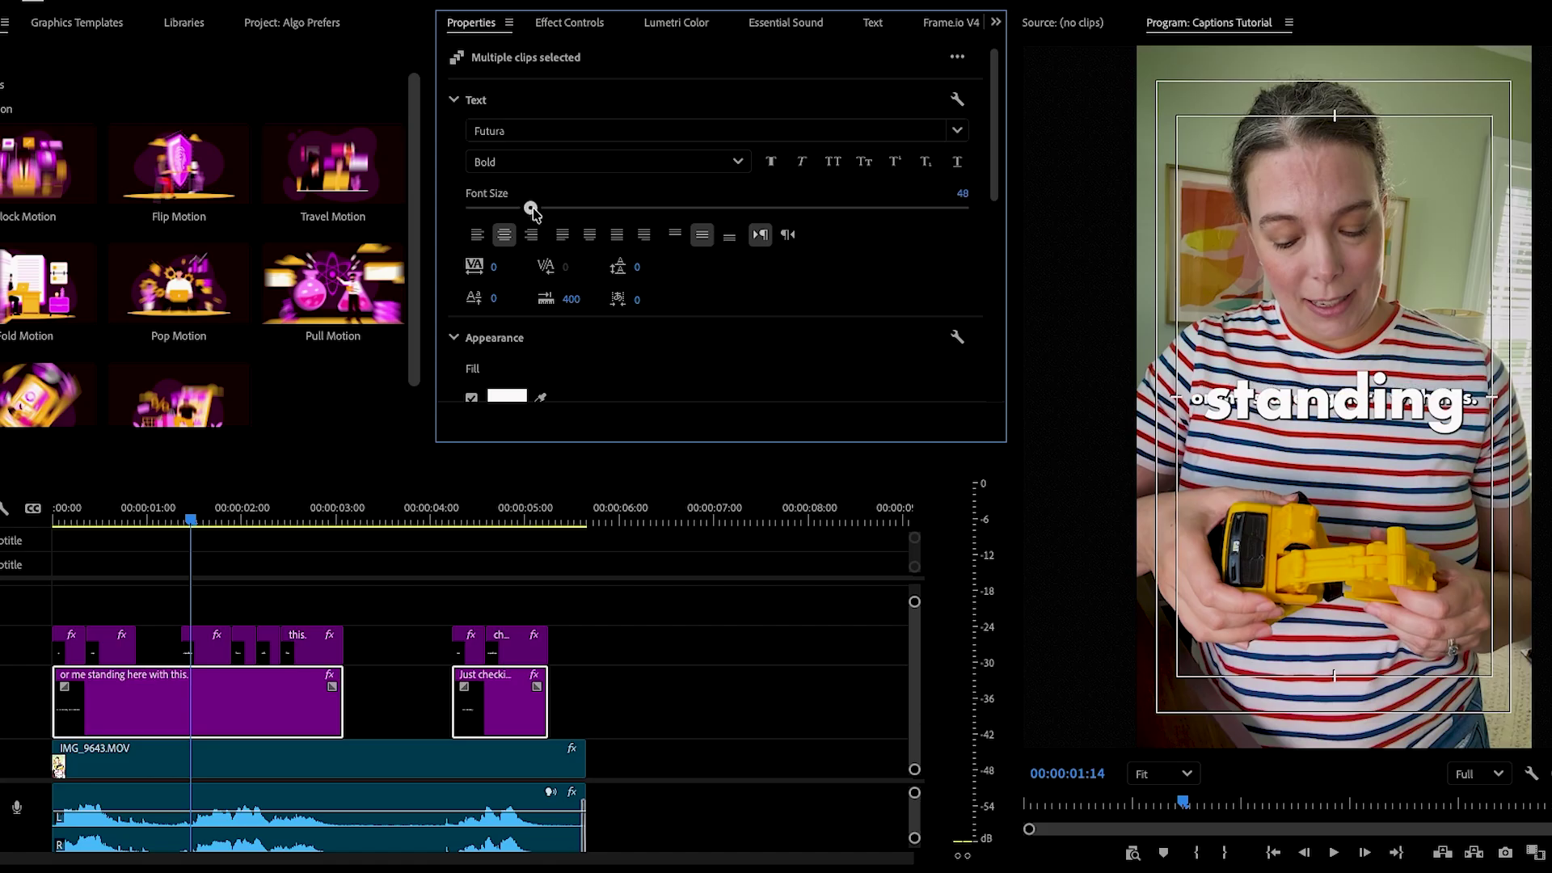
left_click_drag(191, 521, 83, 578)
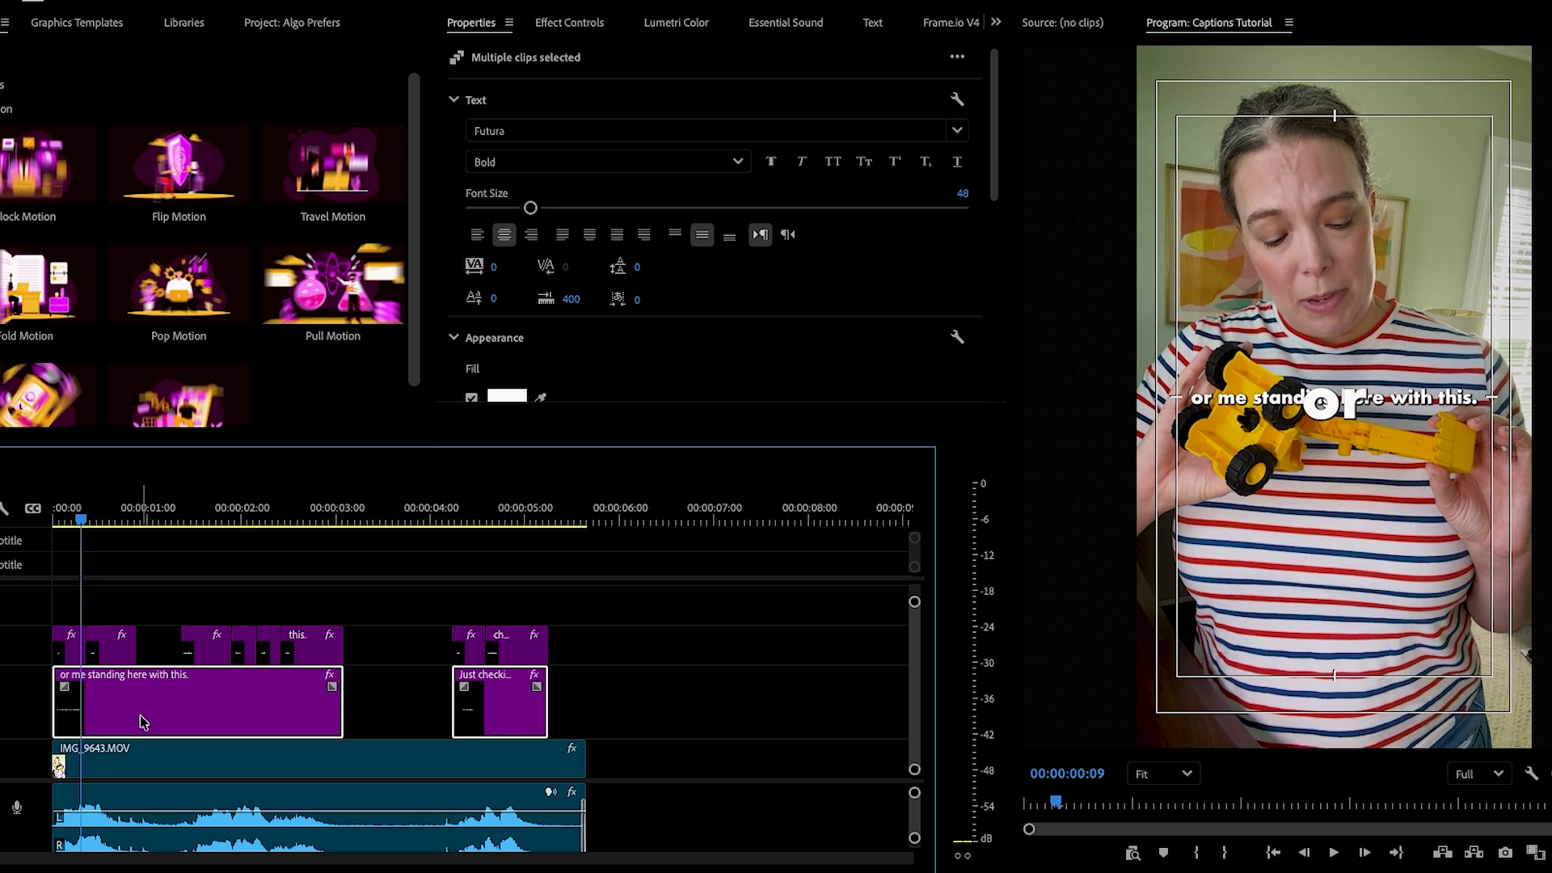
left_click_drag(66, 612, 491, 634)
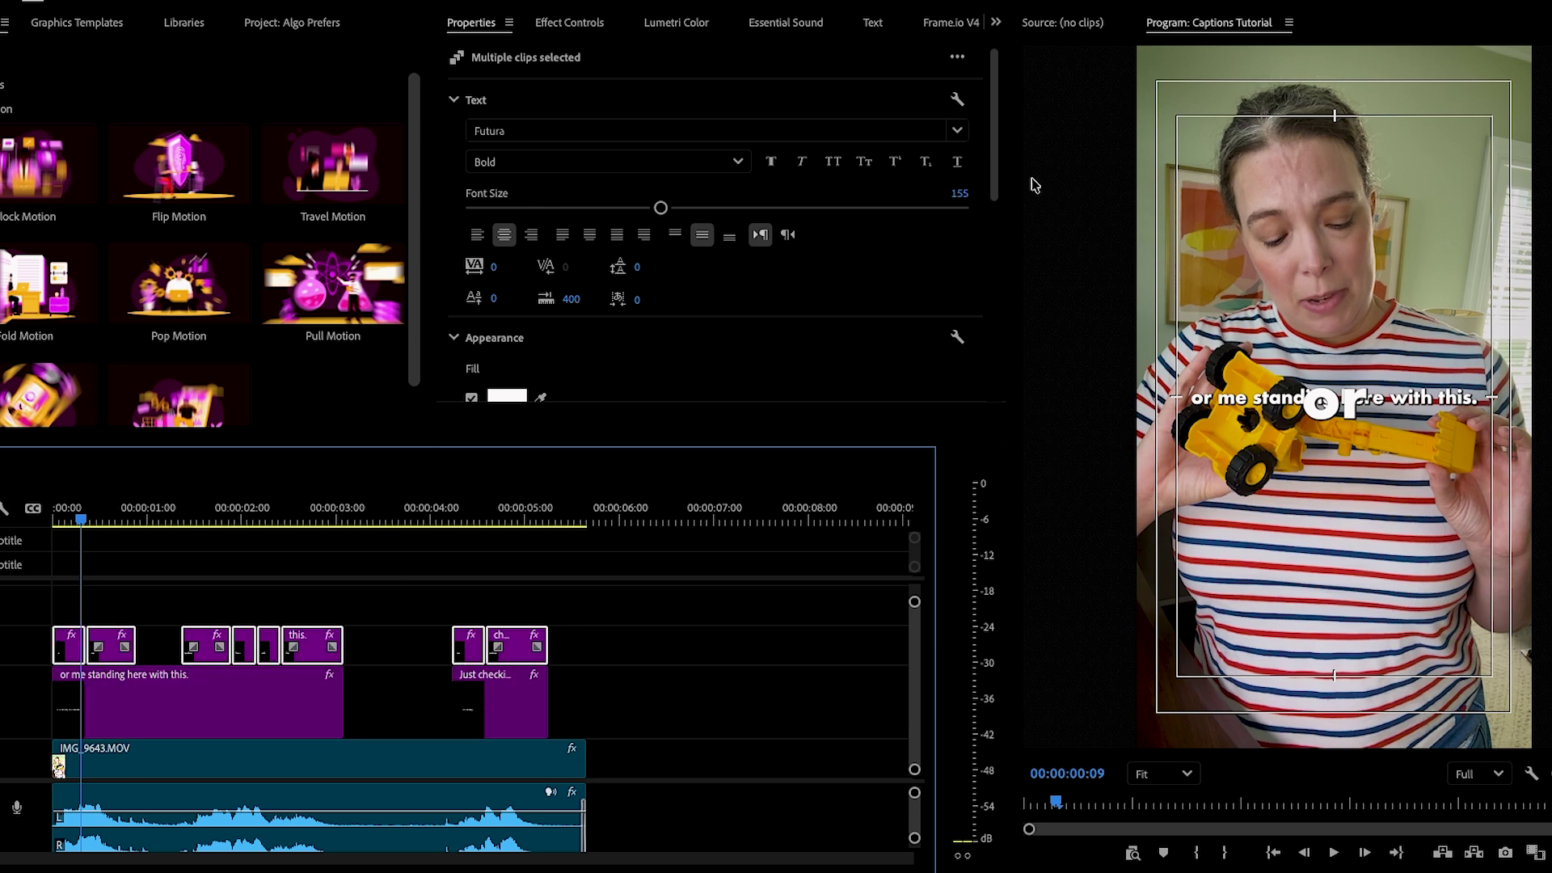
left_click(958, 194)
type("48")
key("Return")
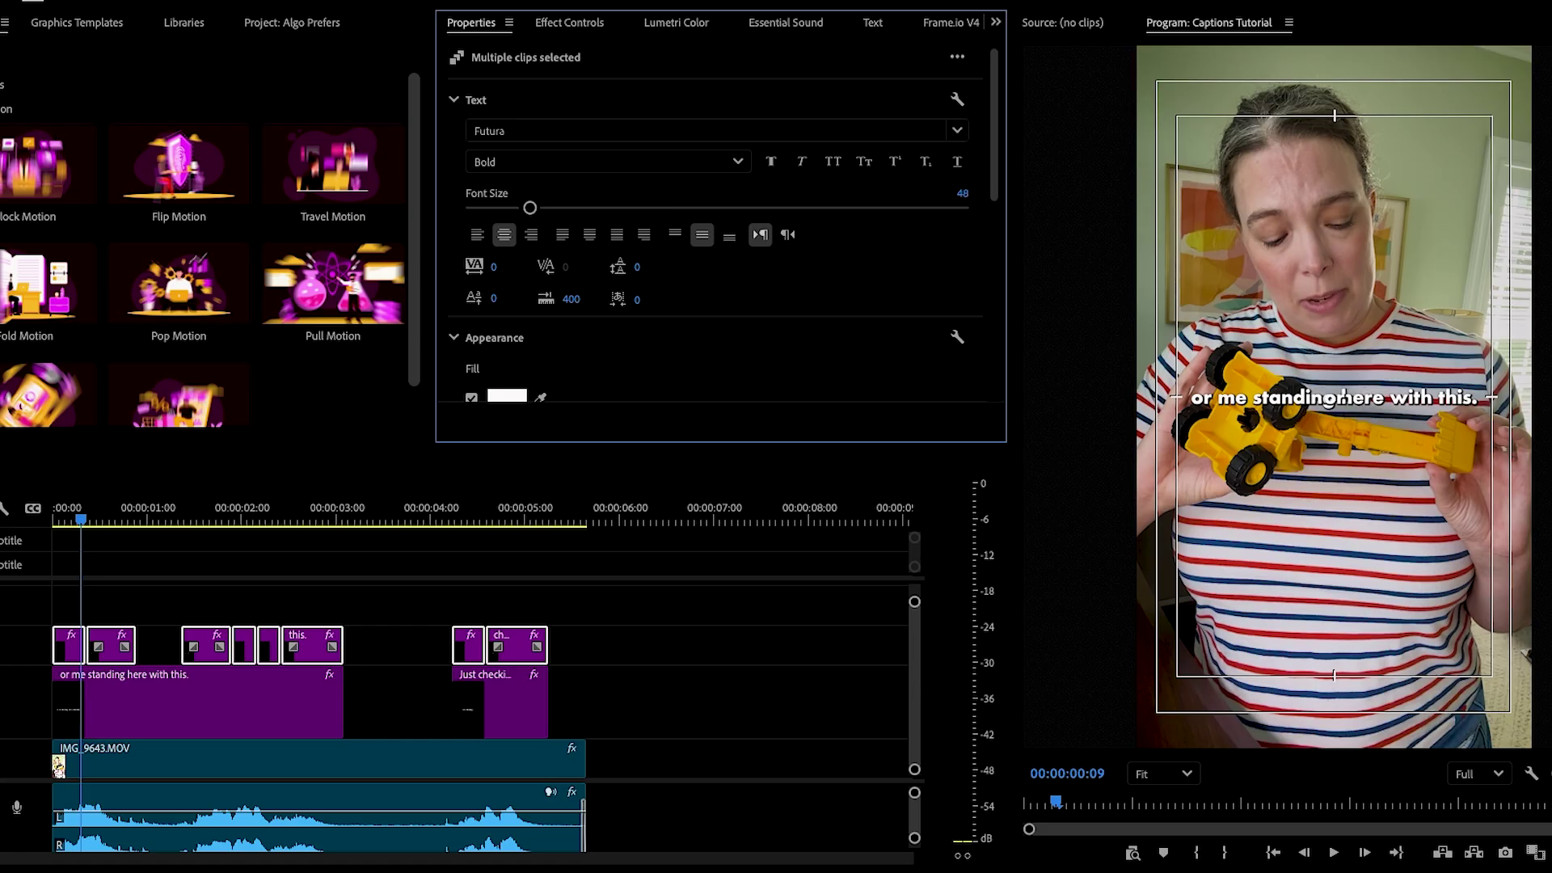
Hide the safe margins in the program preview
left_click(1532, 774)
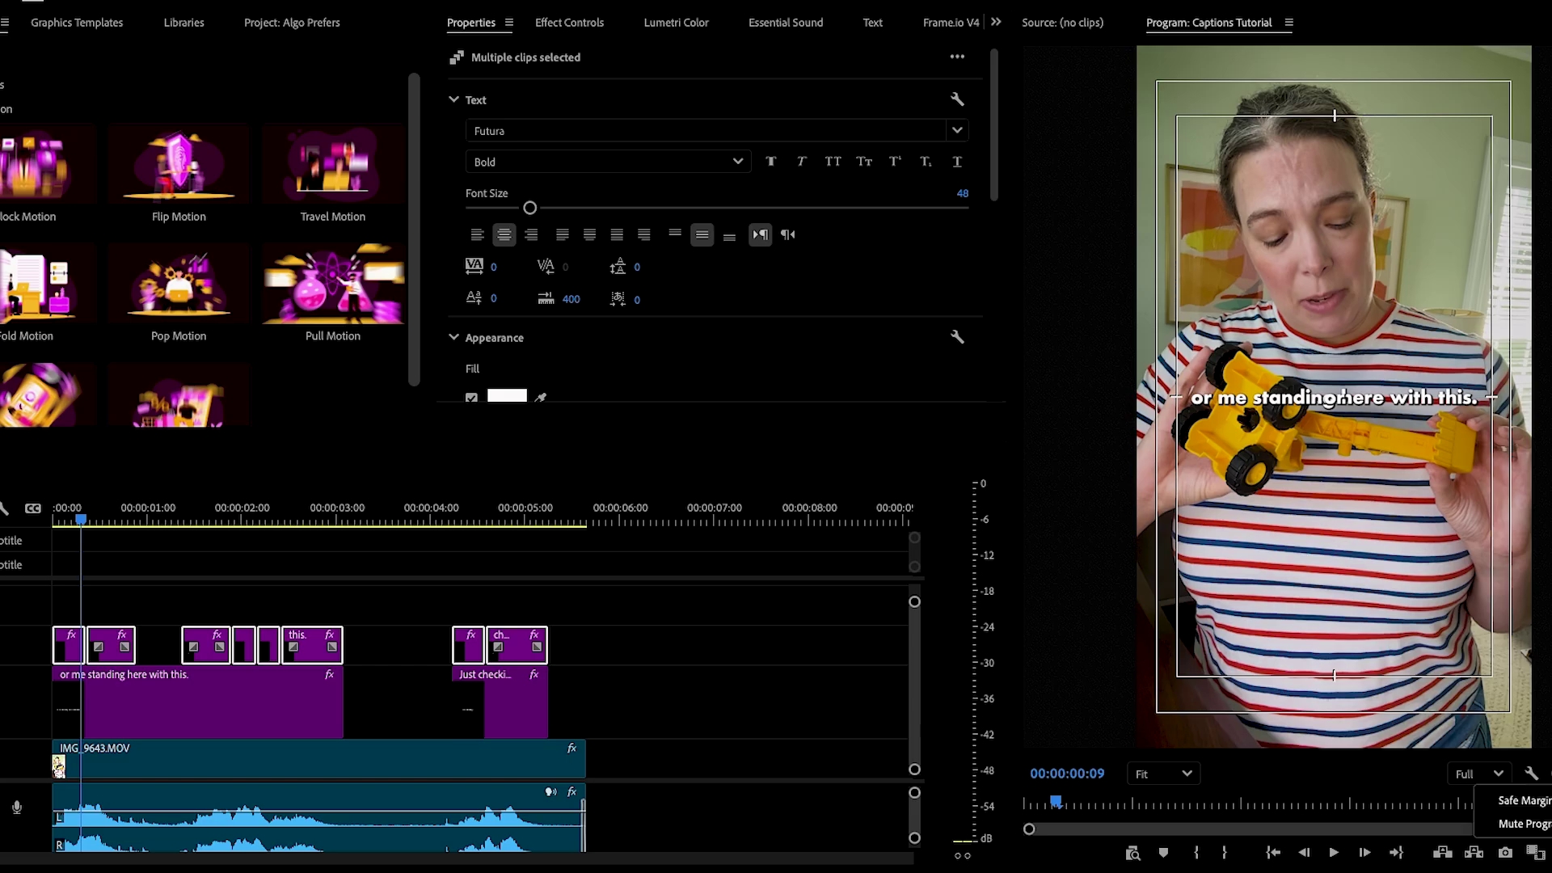
left_click(1524, 800)
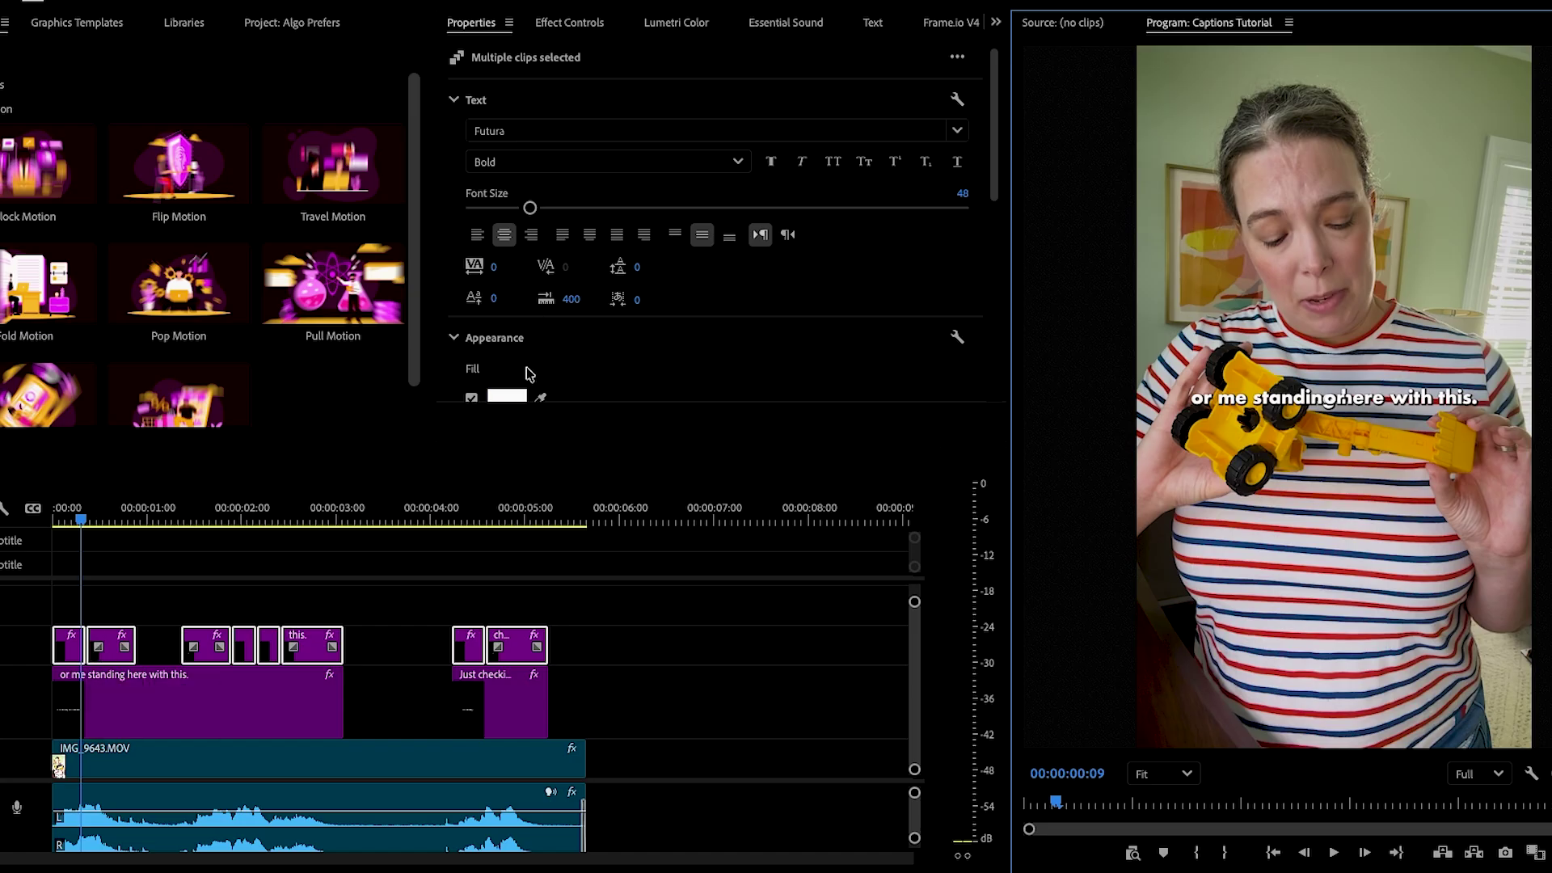
Change the fill color of all selected single-word graphics to red, hex B40000
scroll(533, 370, "down", 2)
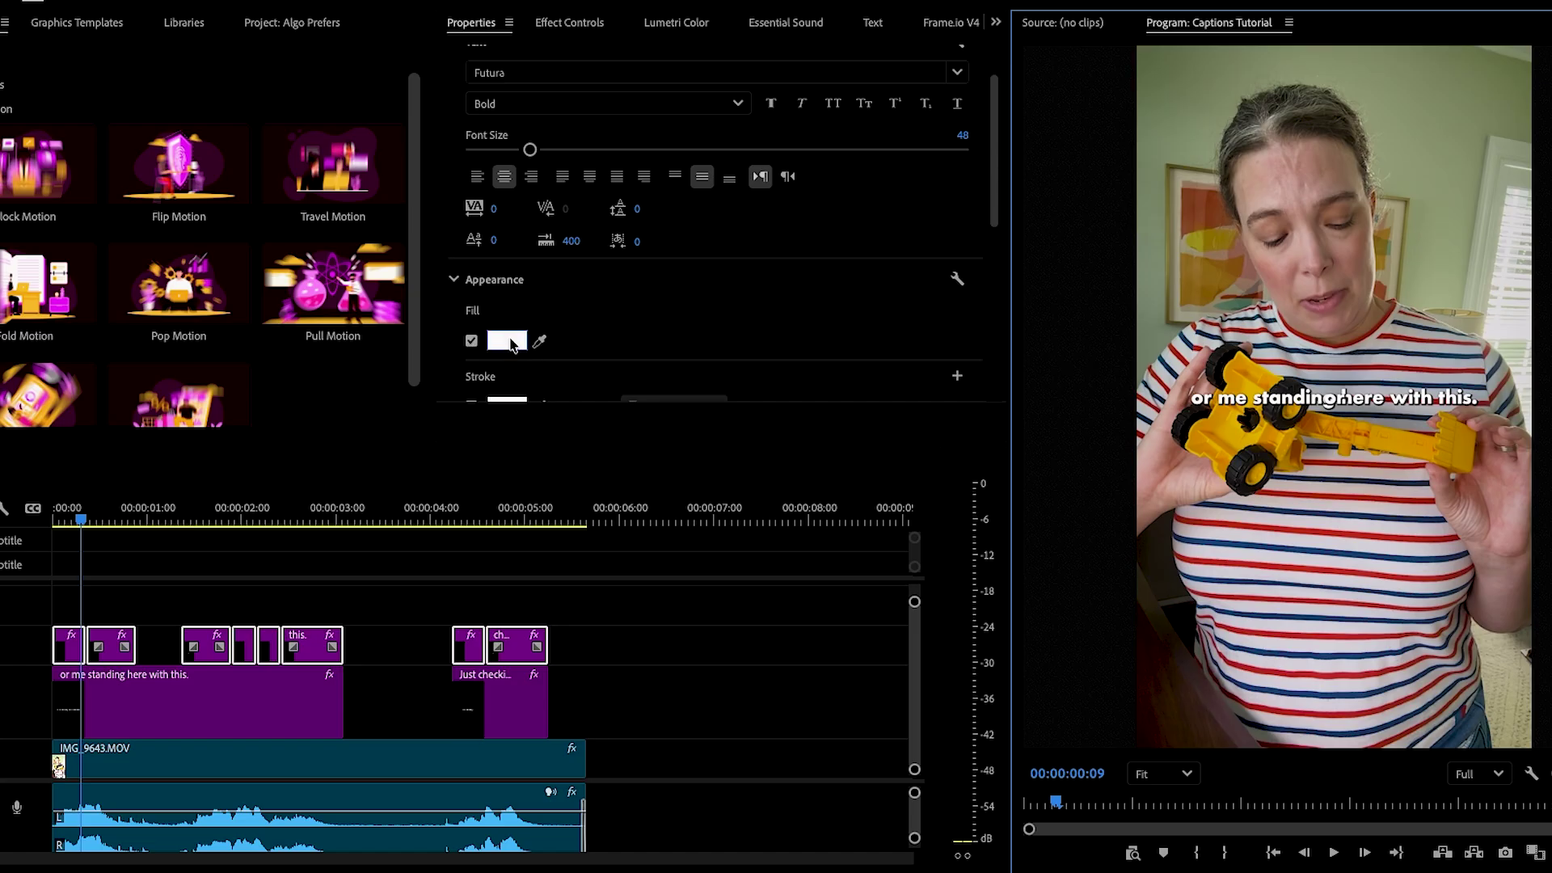
left_click(508, 341)
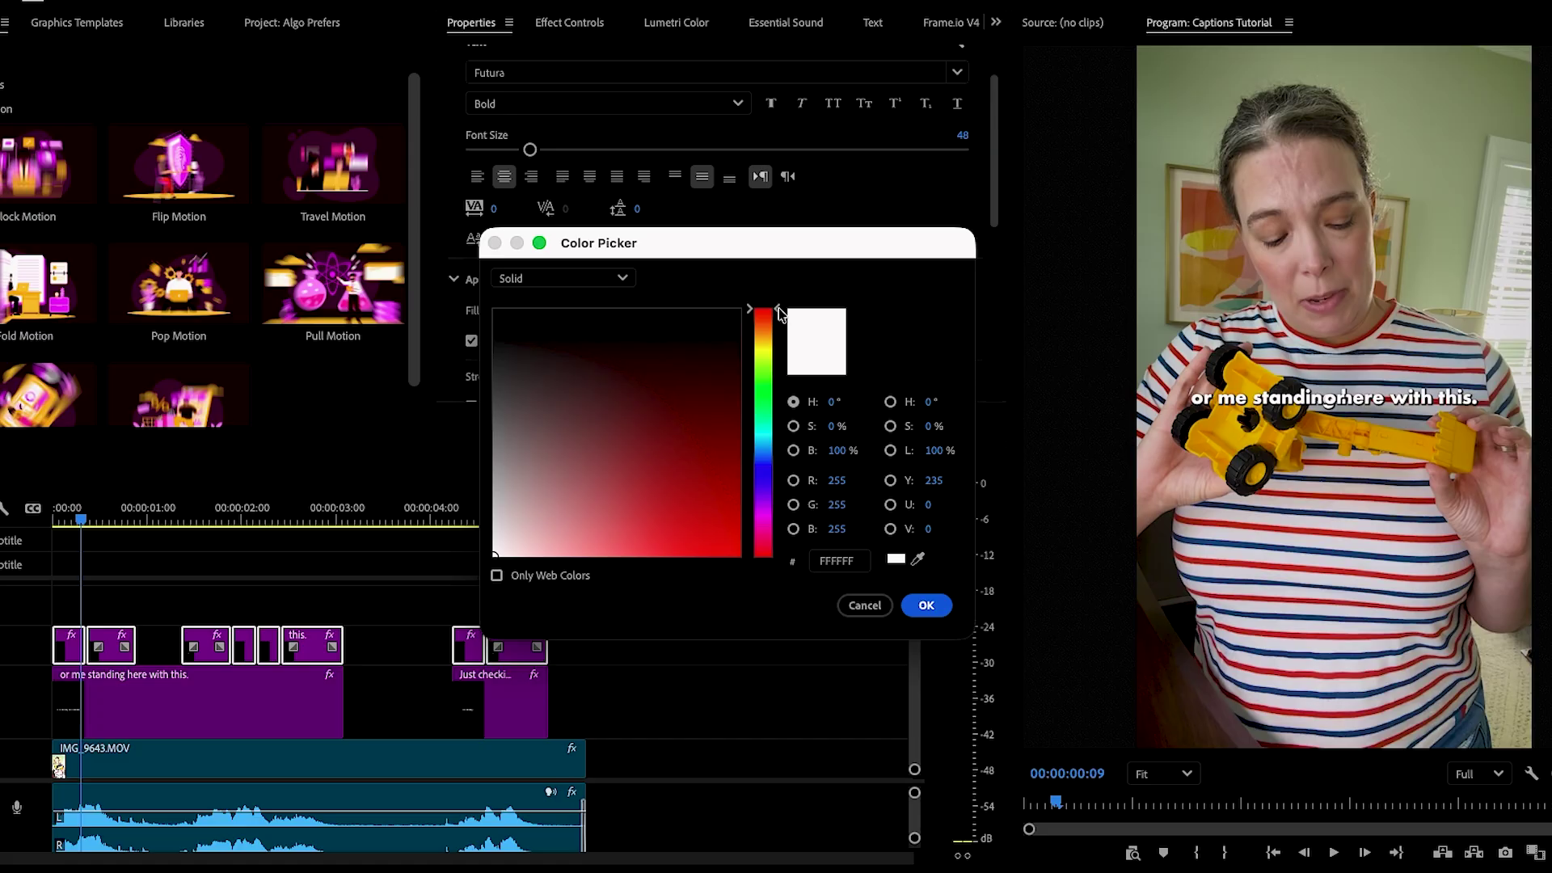
left_click_drag(709, 540, 756, 592)
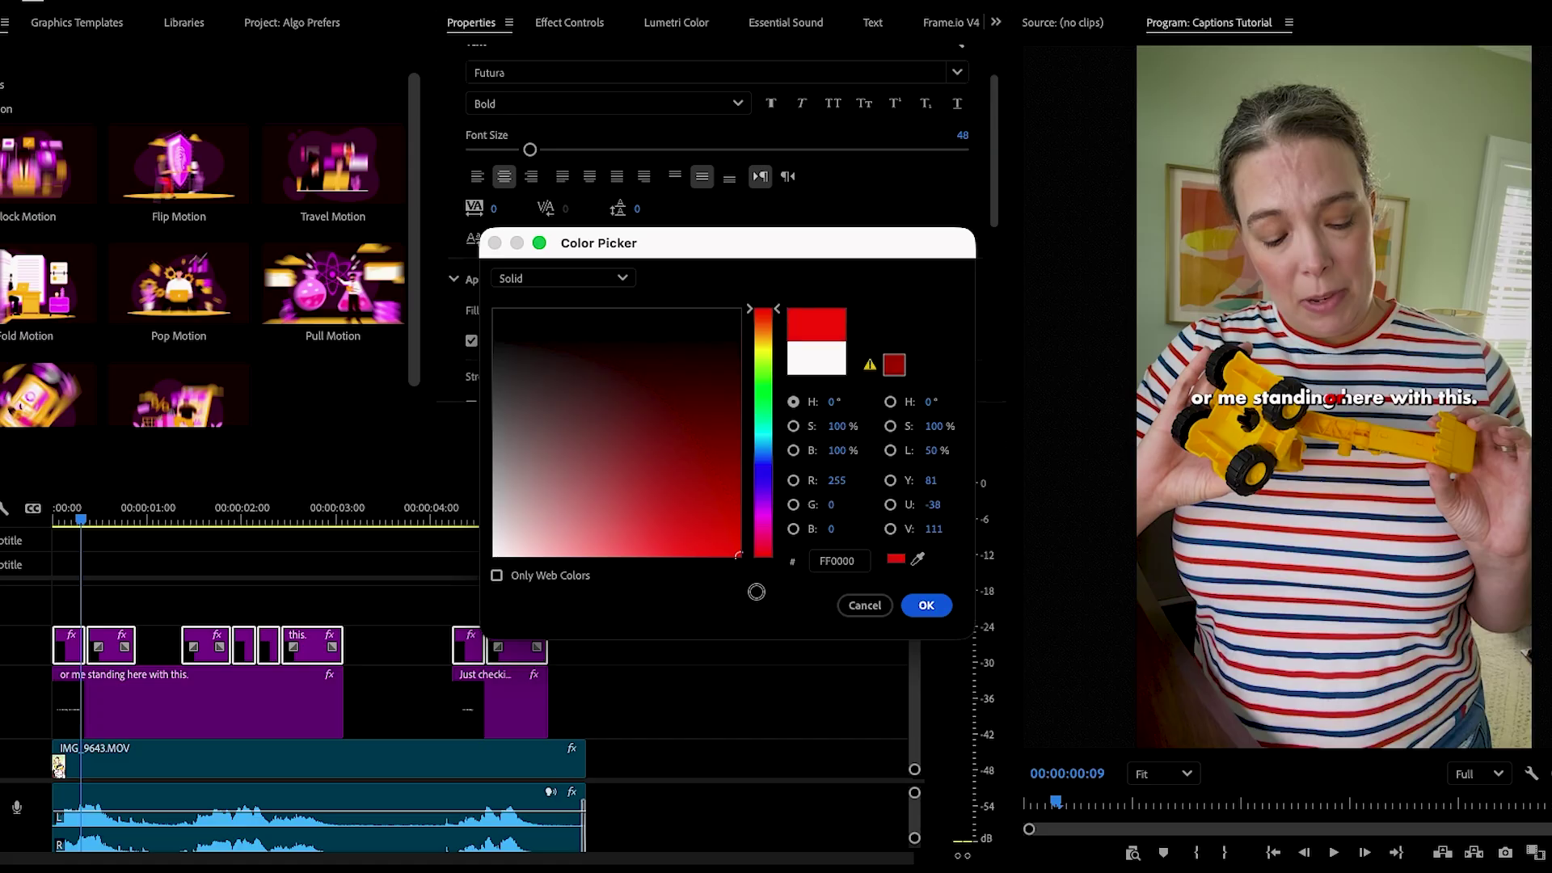
left_click(870, 366)
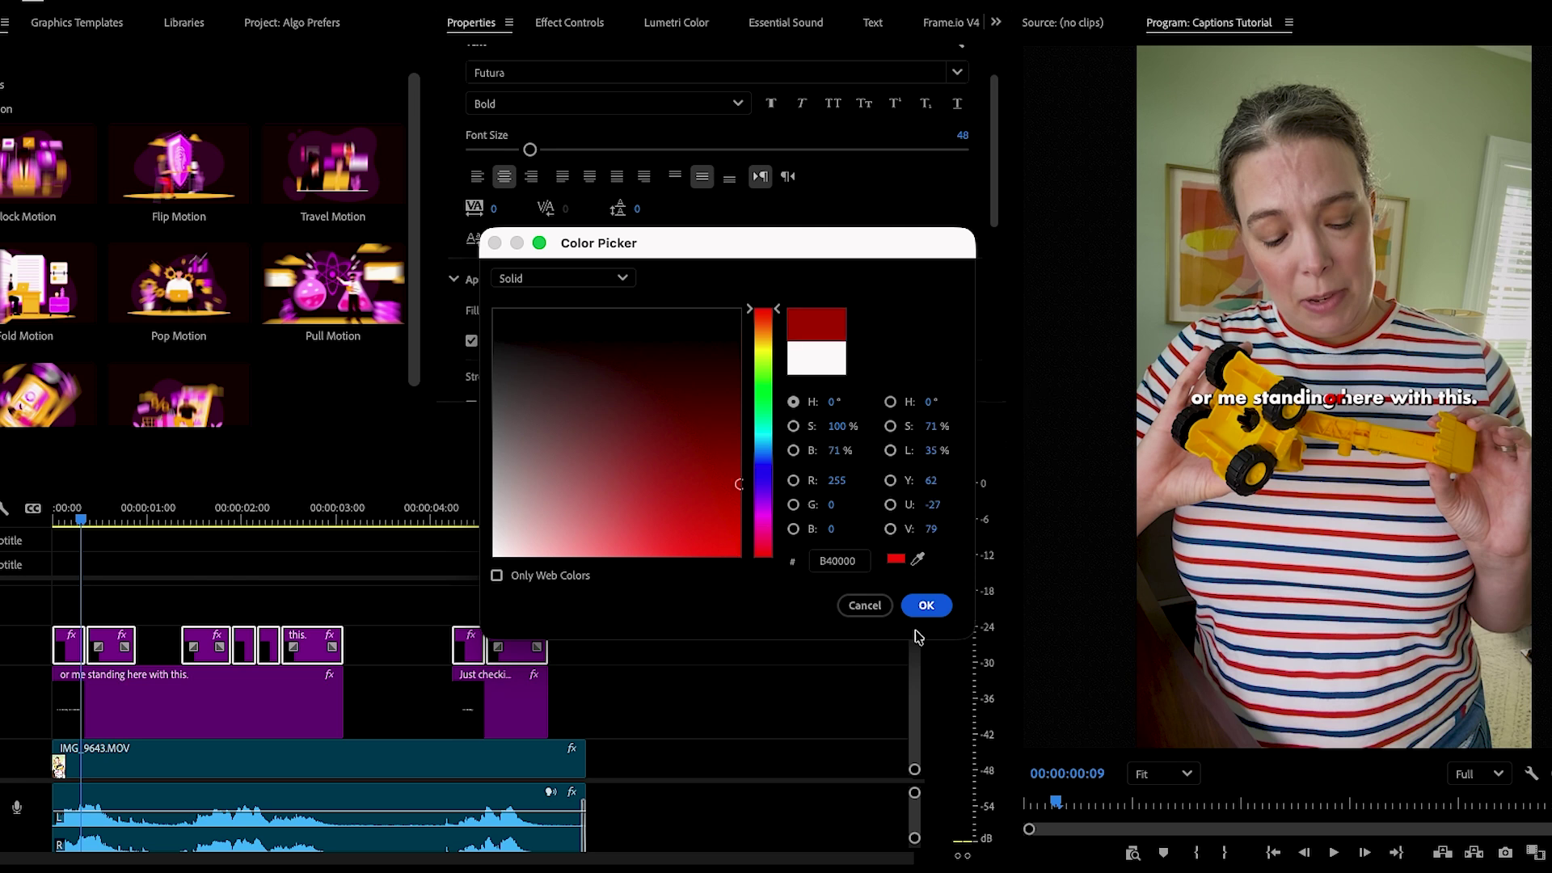
left_click(926, 606)
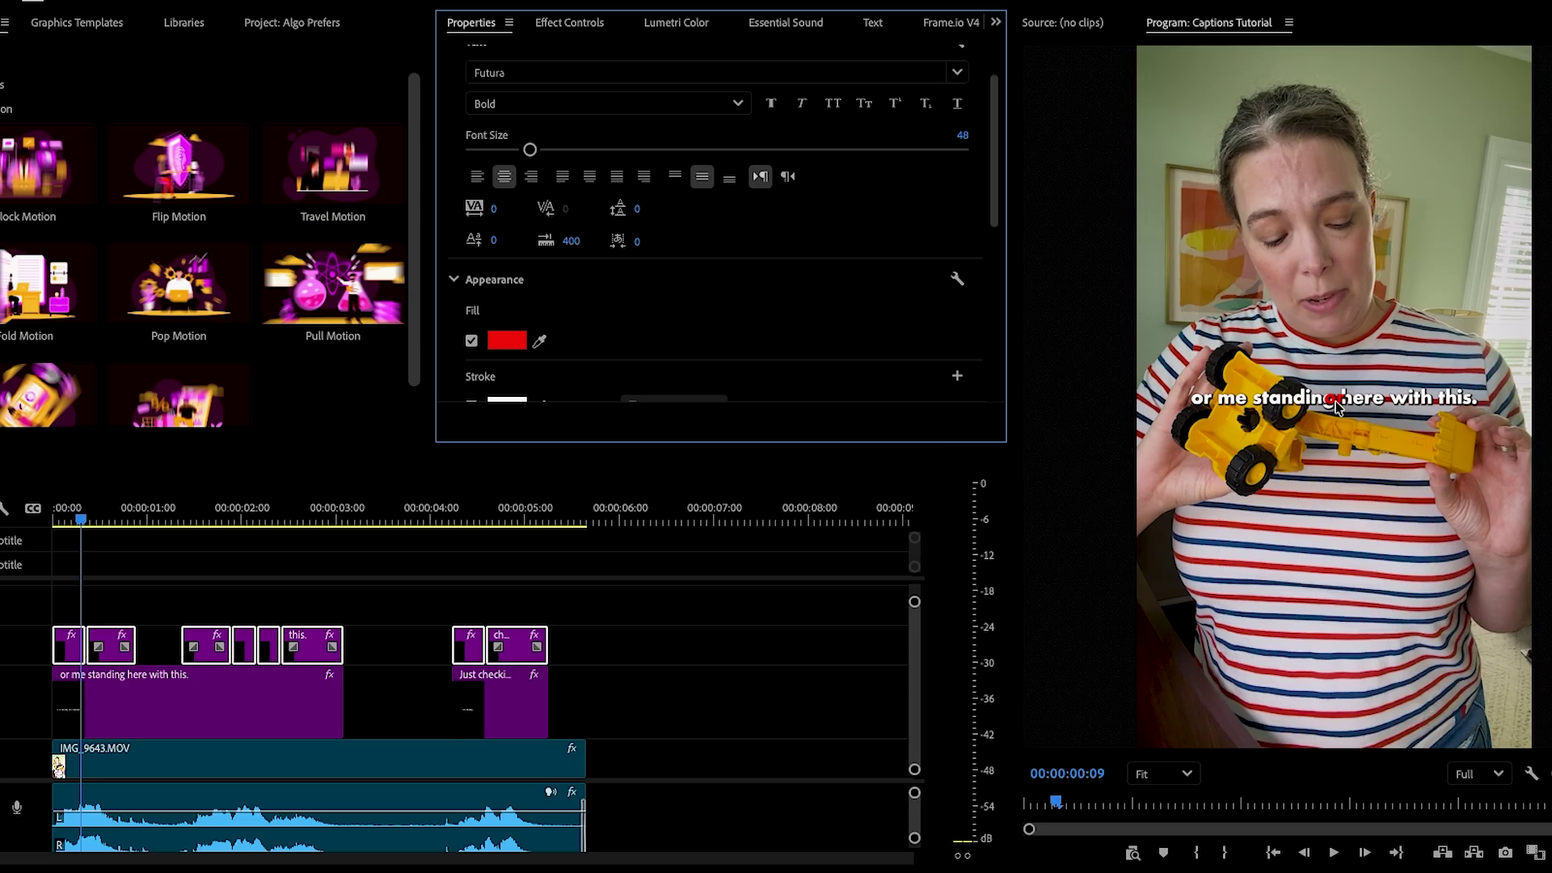
Align the red "or" graphic with its word in the white caption by setting its horizontal Motion position to 173
left_click(125, 603)
left_click(66, 648)
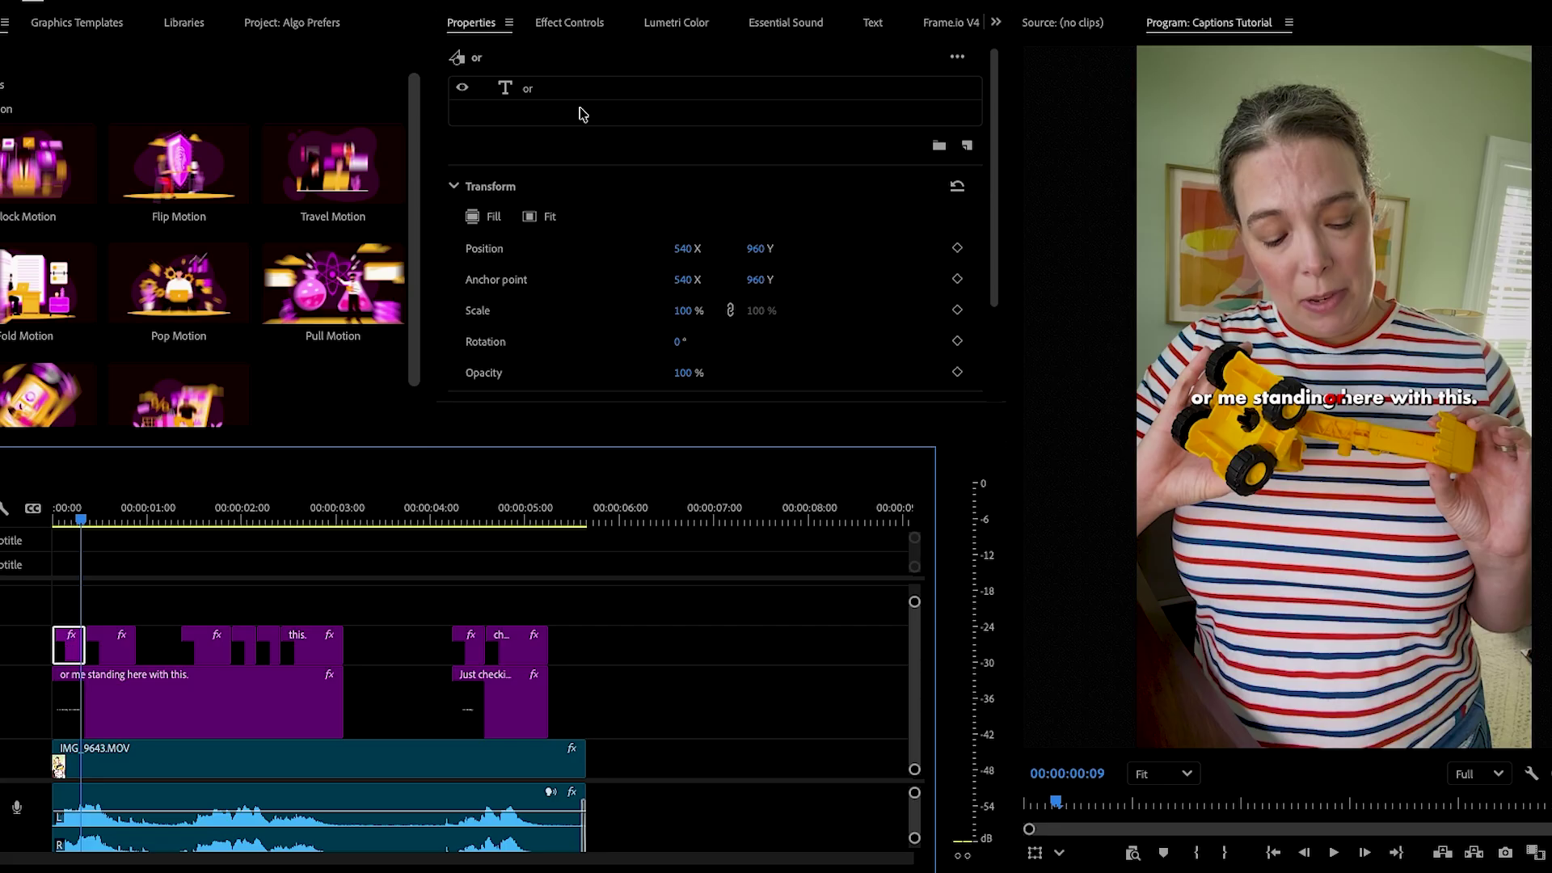
left_click(571, 23)
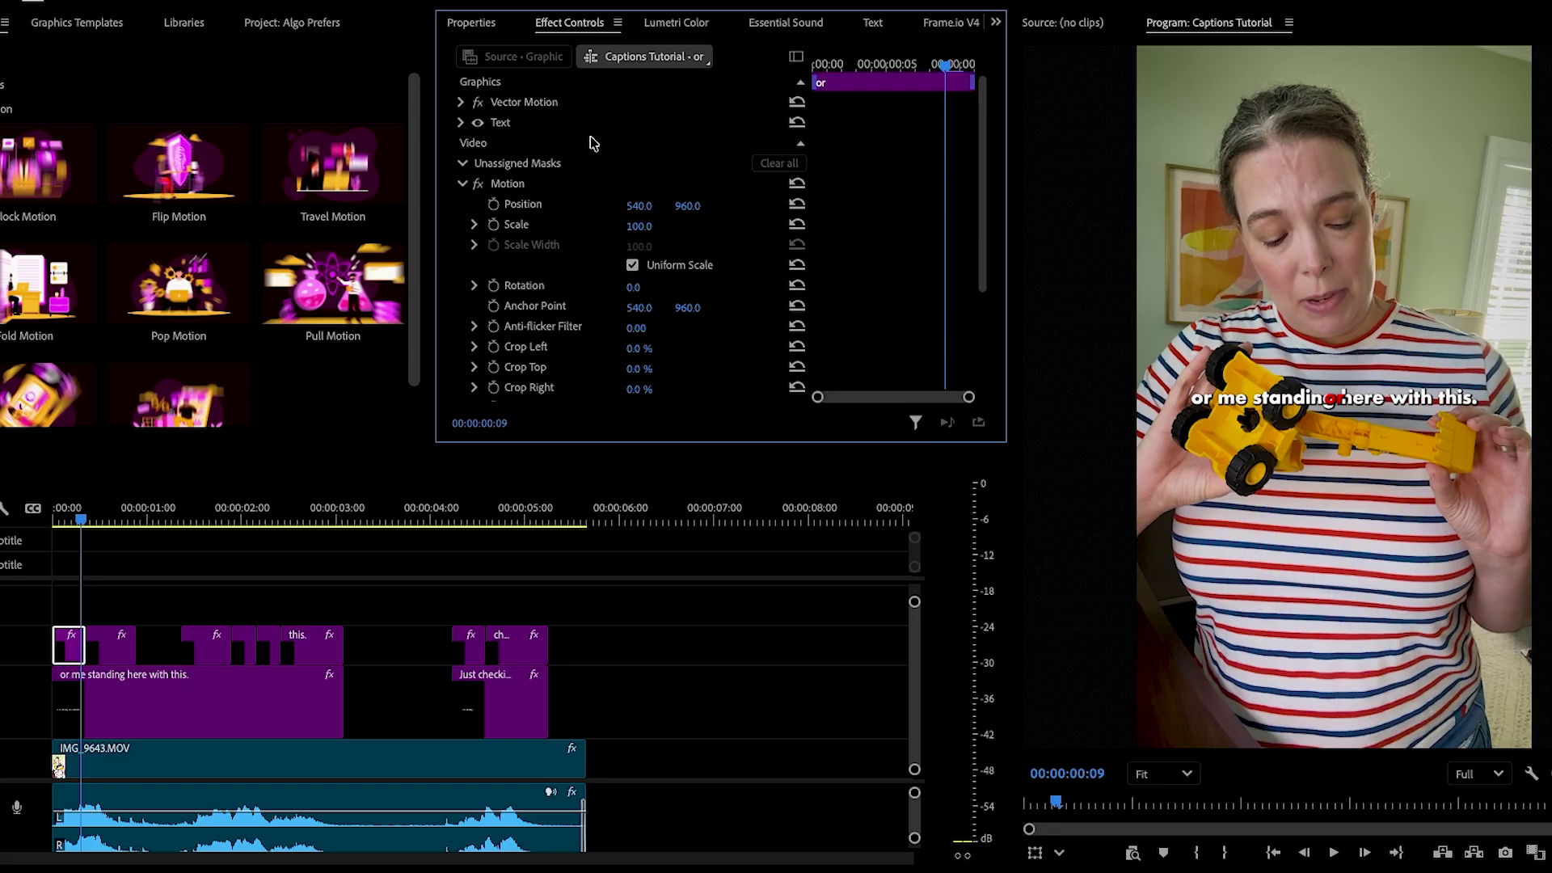
left_click_drag(638, 212, 343, 212)
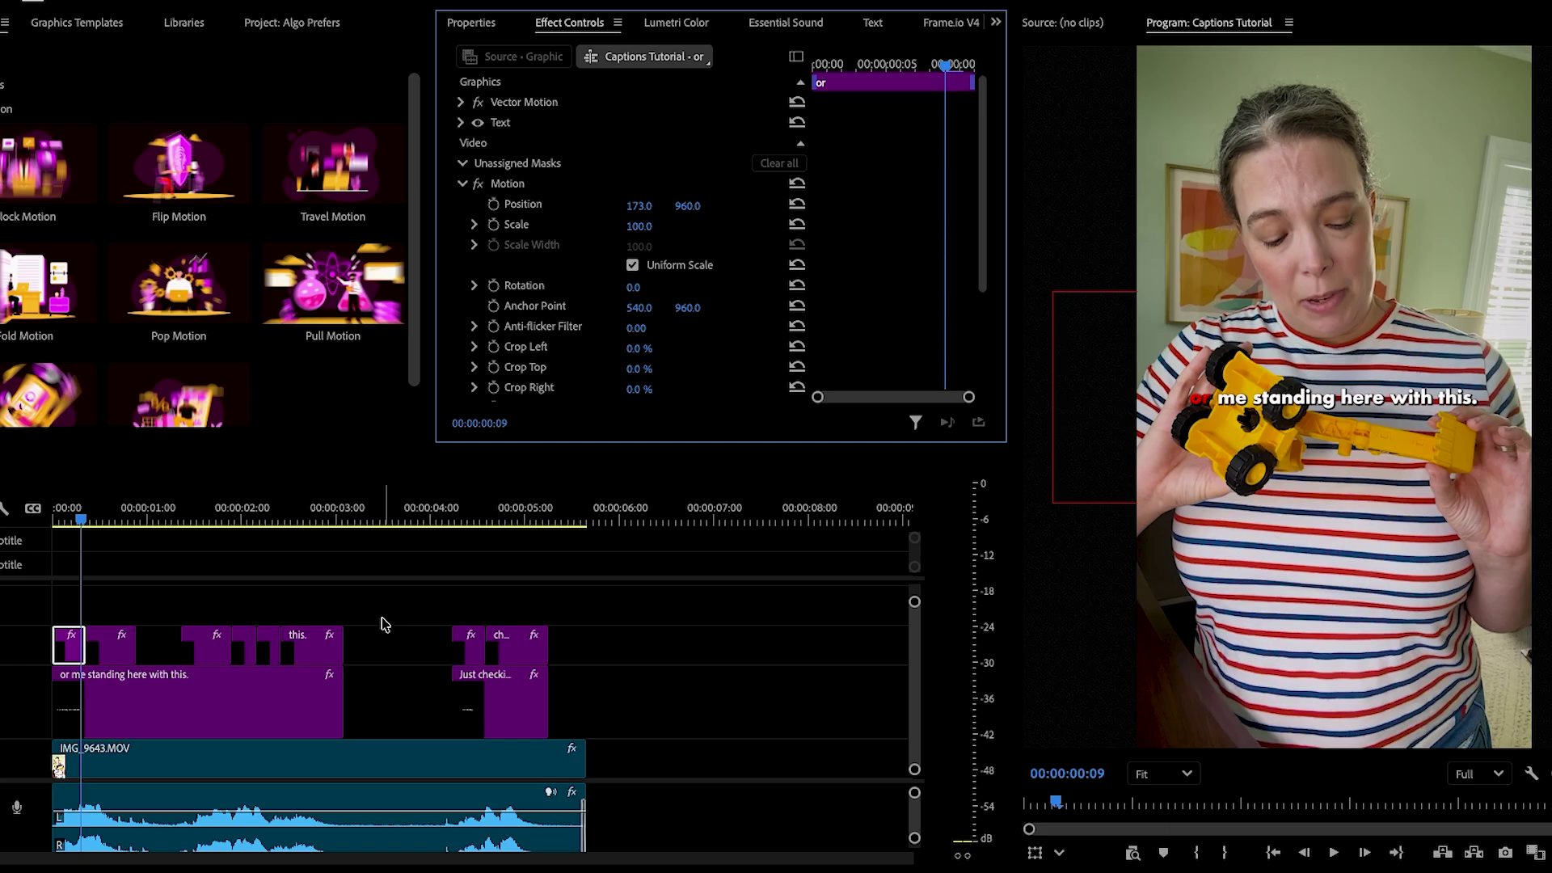
Align the red "me" graphic with its word in the white caption by setting its horizontal Motion position to 259
left_click(107, 519)
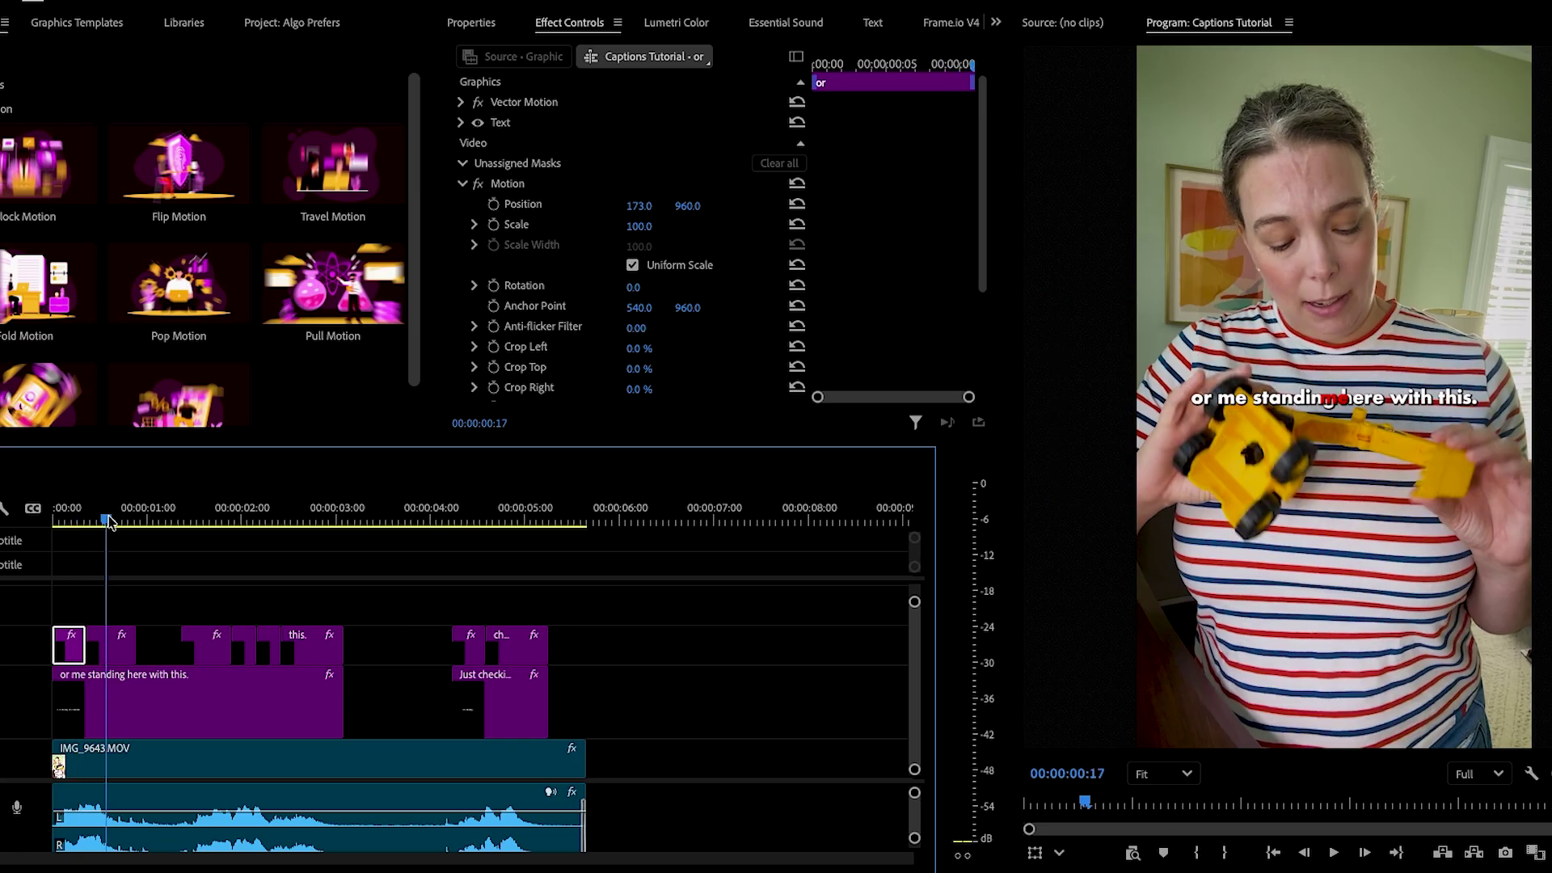
left_click(113, 656)
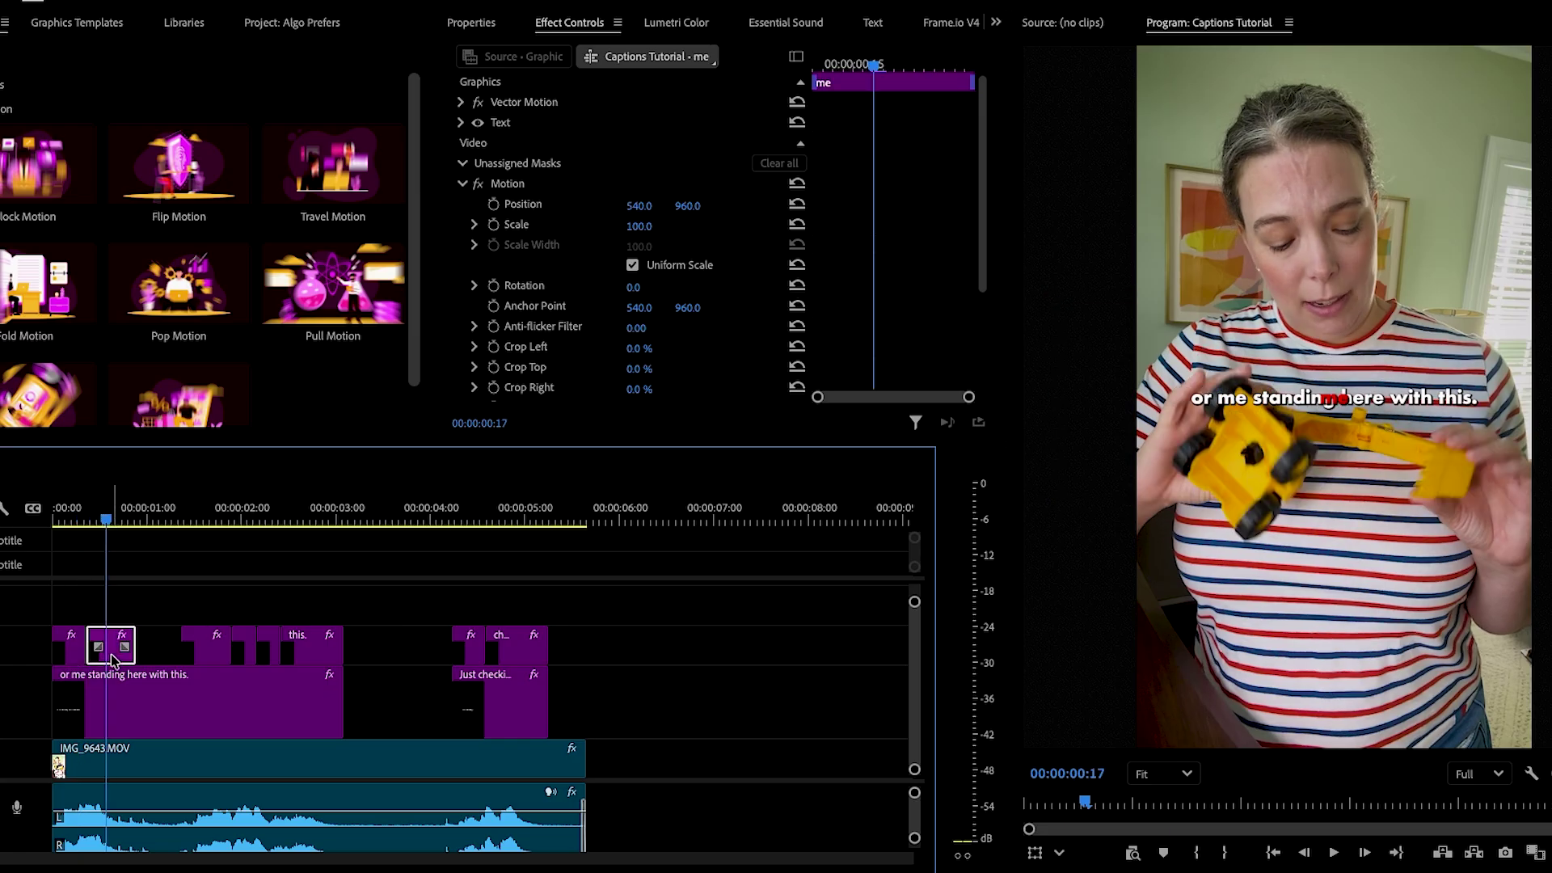
left_click_drag(639, 206, 412, 206)
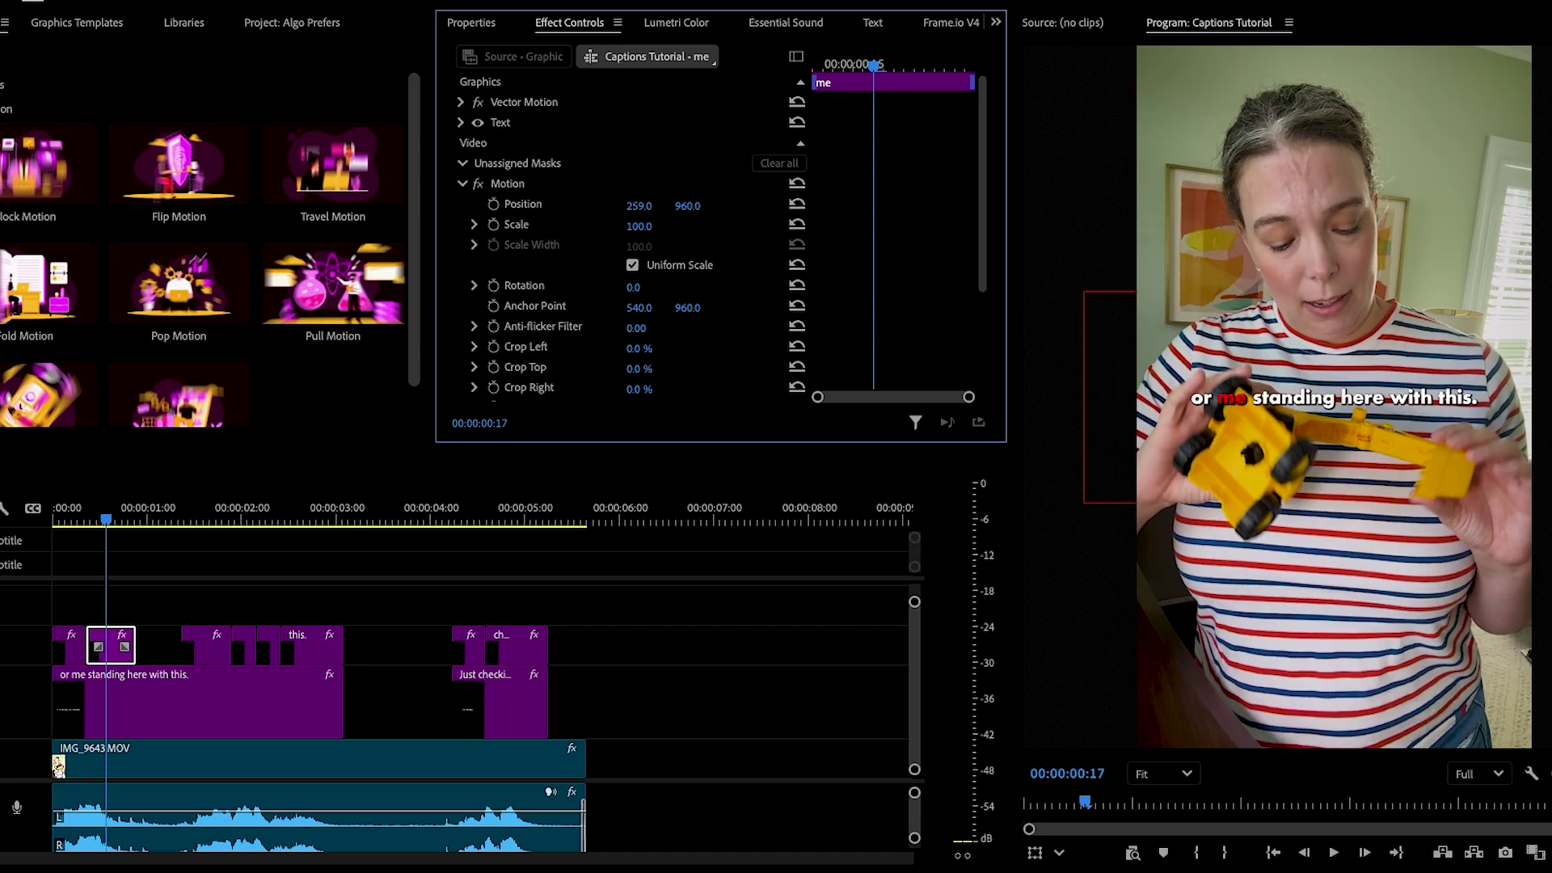
Align the red "standing" graphic with its word in the white caption by setting its horizontal Motion position to 429
left_click(202, 508)
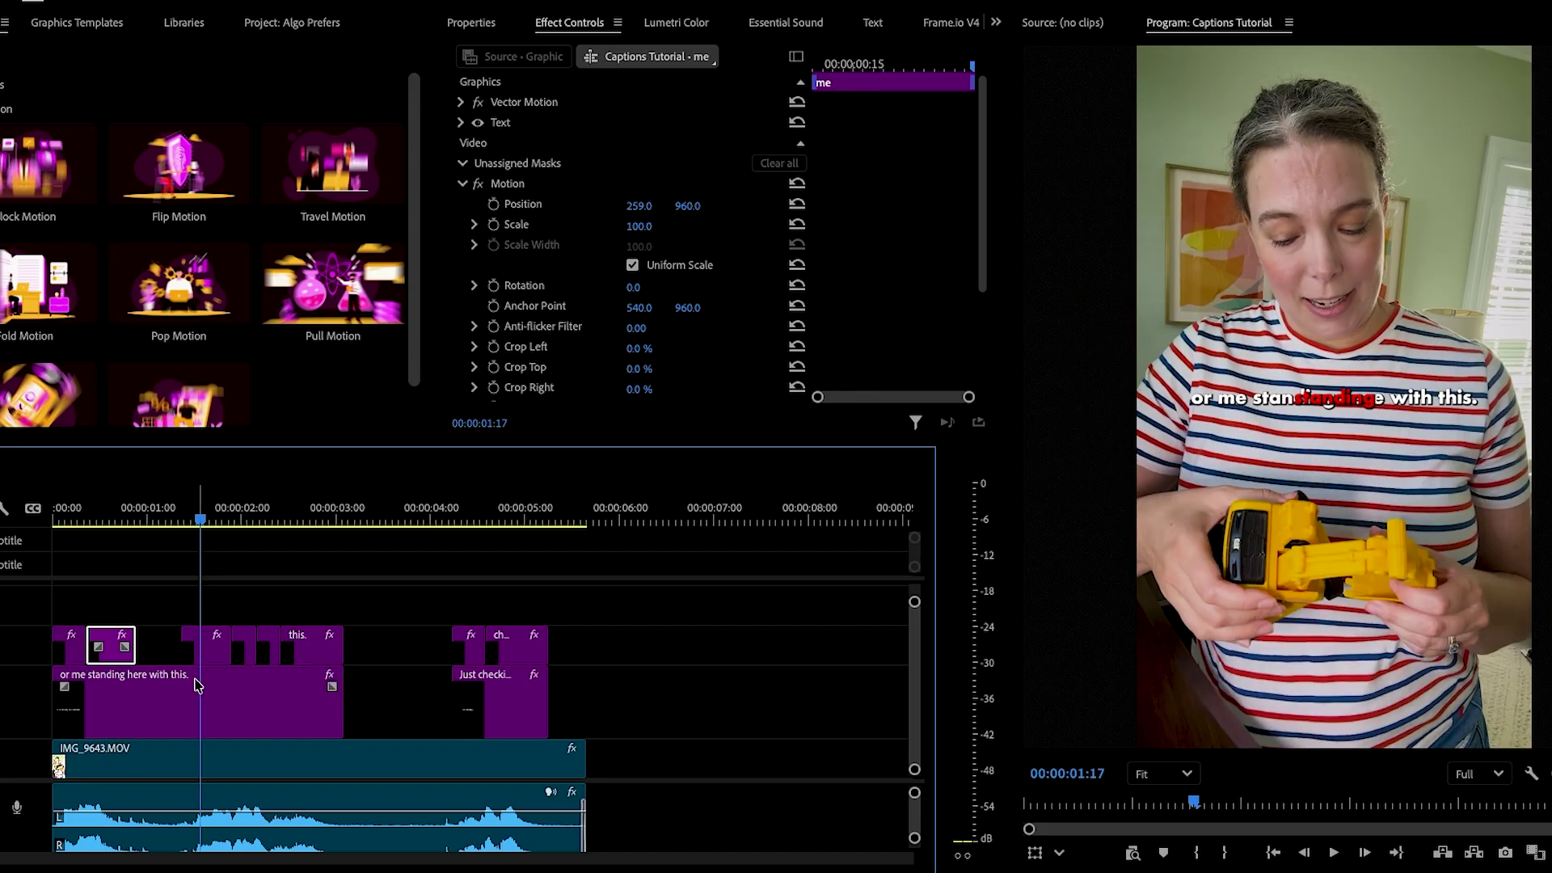
left_click(207, 645)
left_click_drag(639, 206, 547, 206)
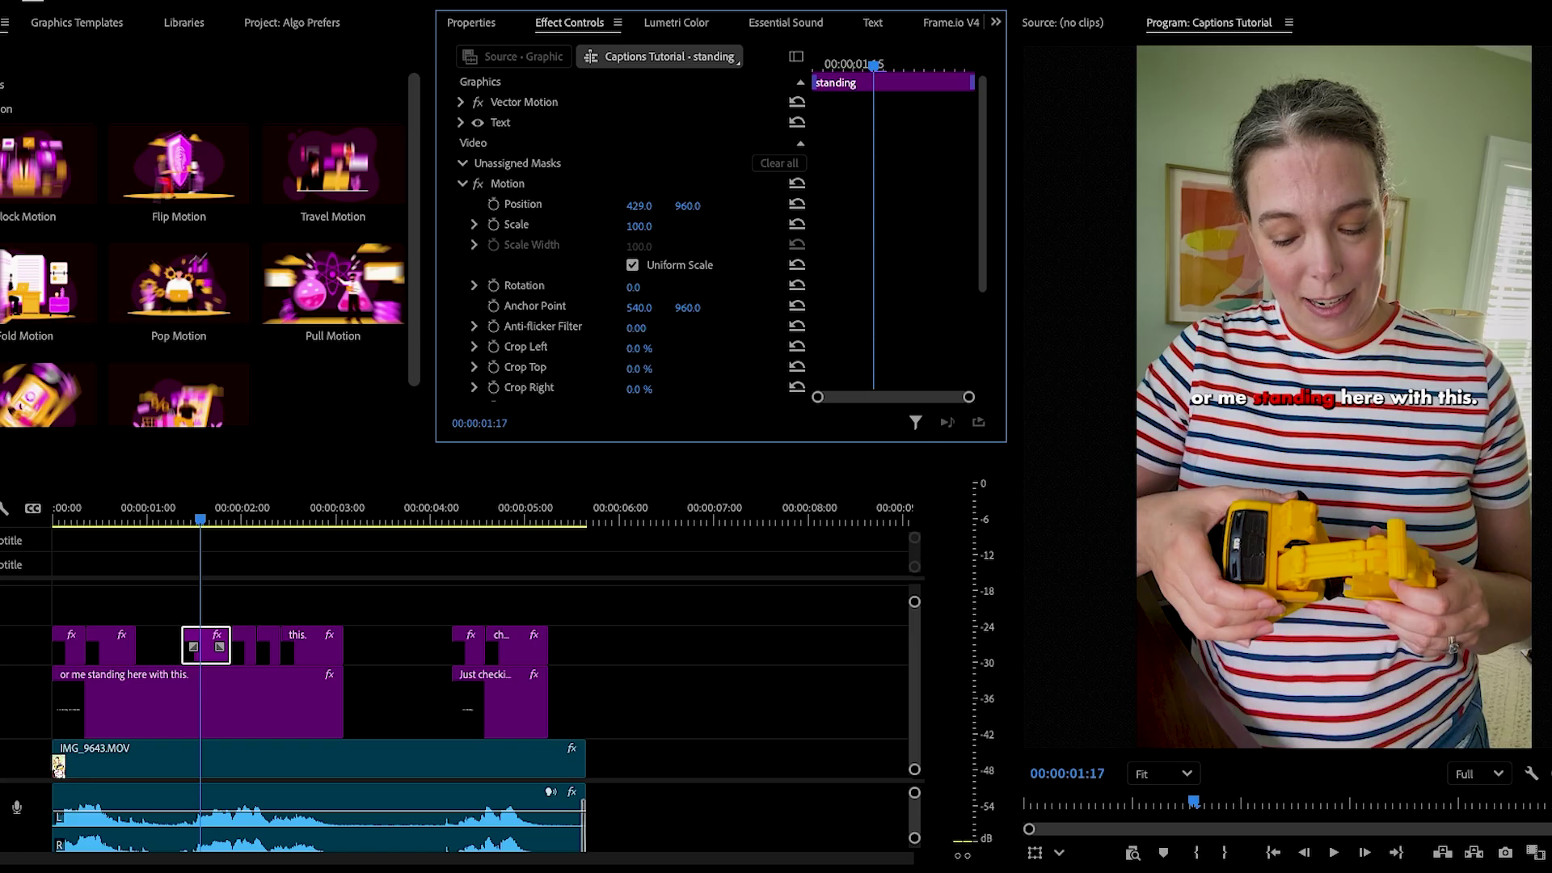
Align the red "here" graphic with its word in the white caption by setting its horizontal Motion position to 615
left_click(246, 516)
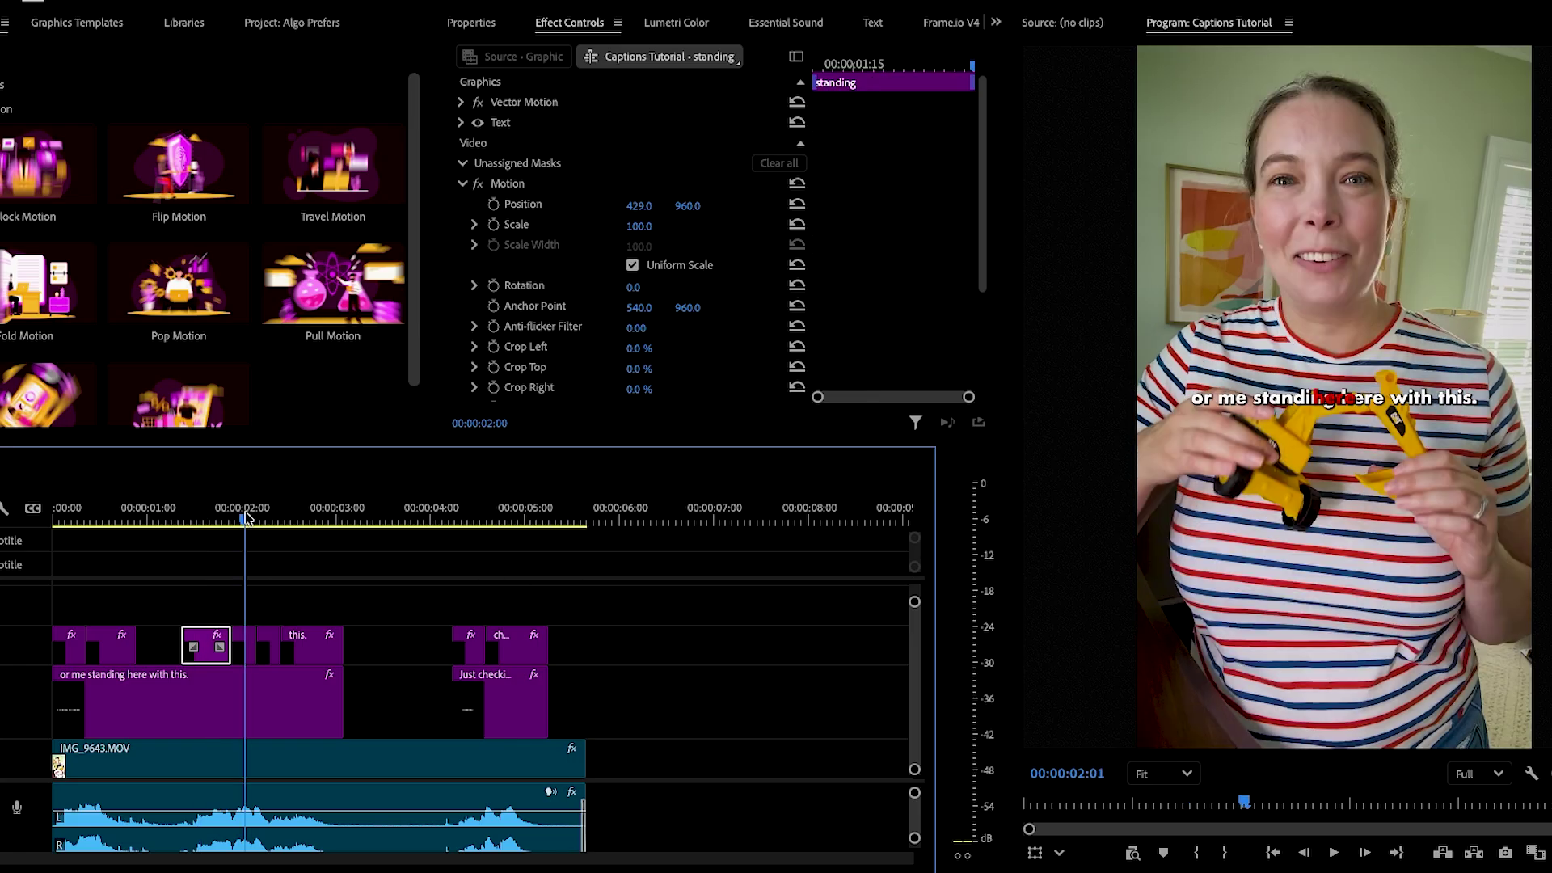
left_click(241, 654)
left_click_drag(635, 207, 696, 207)
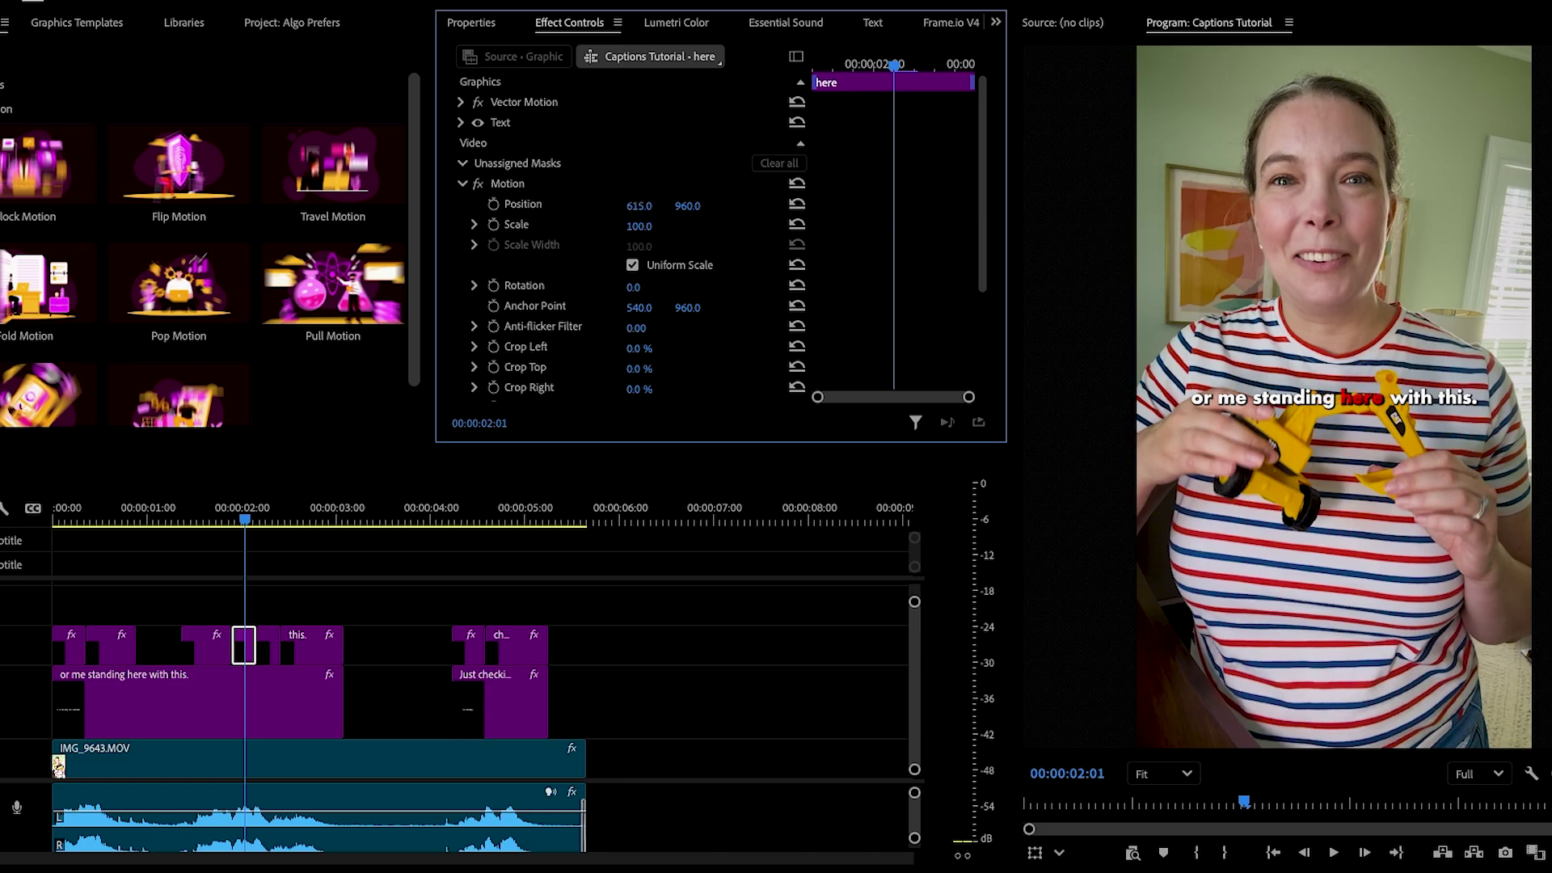
Align the red "with" and "this." graphics over the white caption by setting their horizontal Motion positions to 750 and 876
left_click(267, 516)
left_click_drag(634, 208, 805, 208)
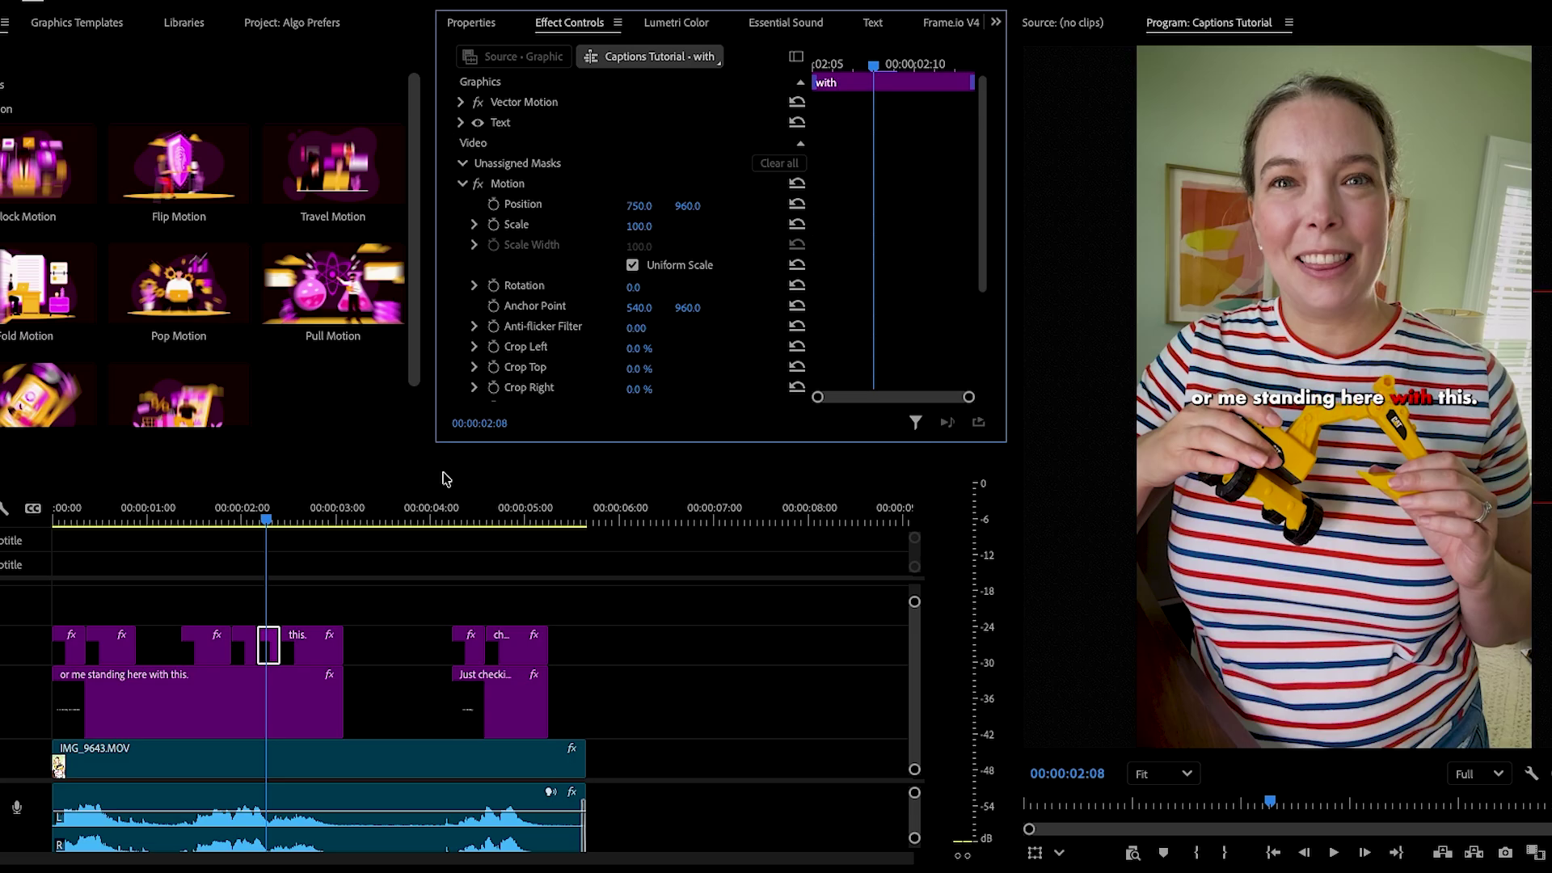
left_click(320, 516)
left_click_drag(638, 206, 907, 207)
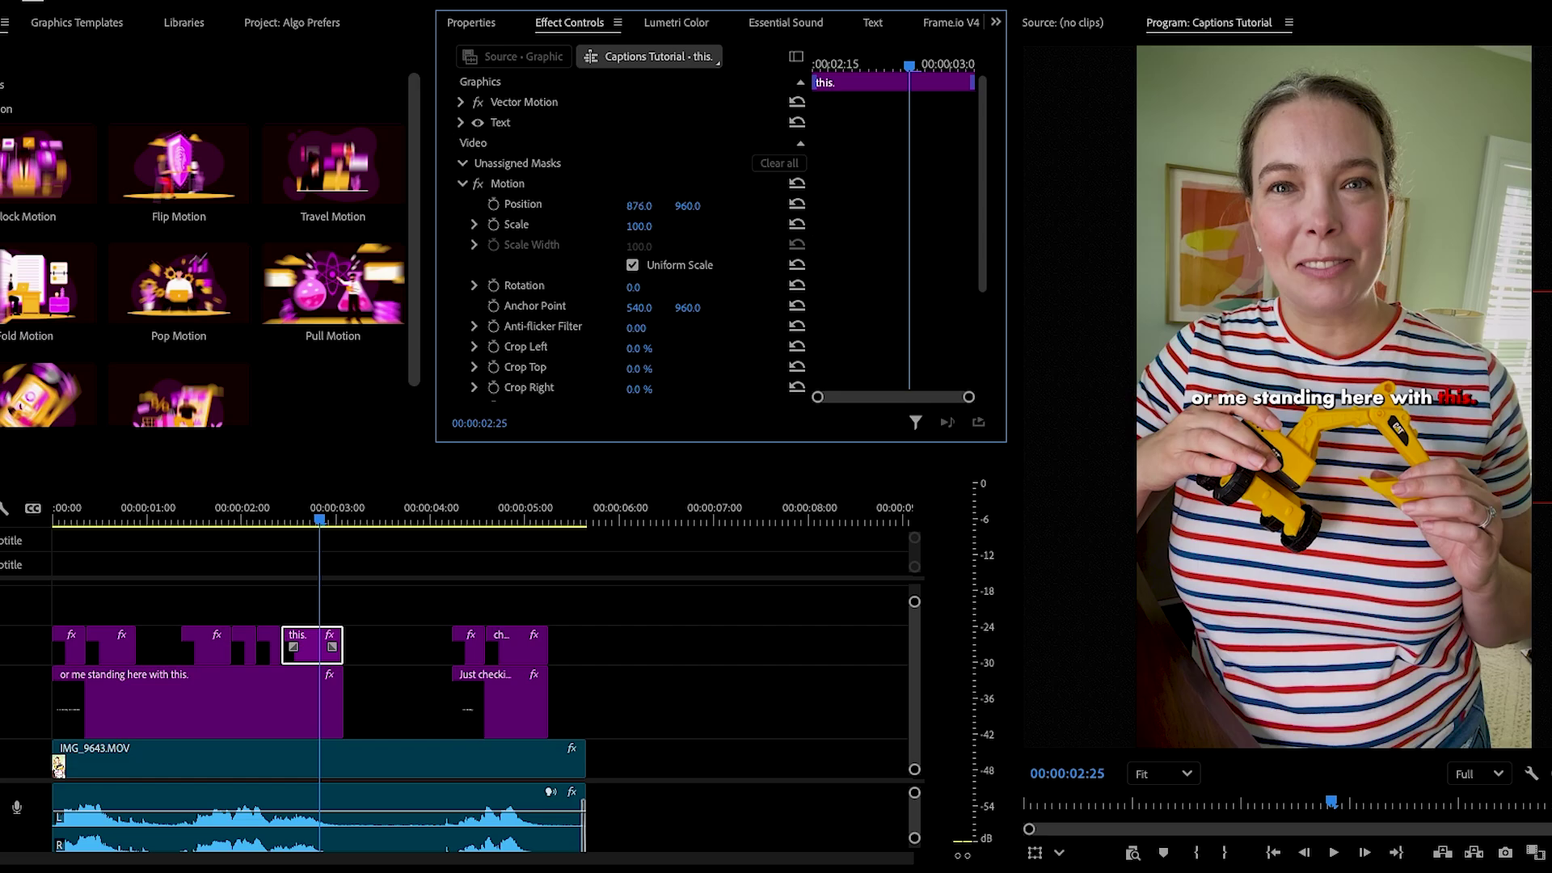
Align the red "Just" and "checking." graphics over the second white caption, setting the horizontal Motion position of "checking." to 597
left_click(469, 522)
left_click_drag(639, 206, 671, 207)
left_click(527, 515)
left_click(515, 651)
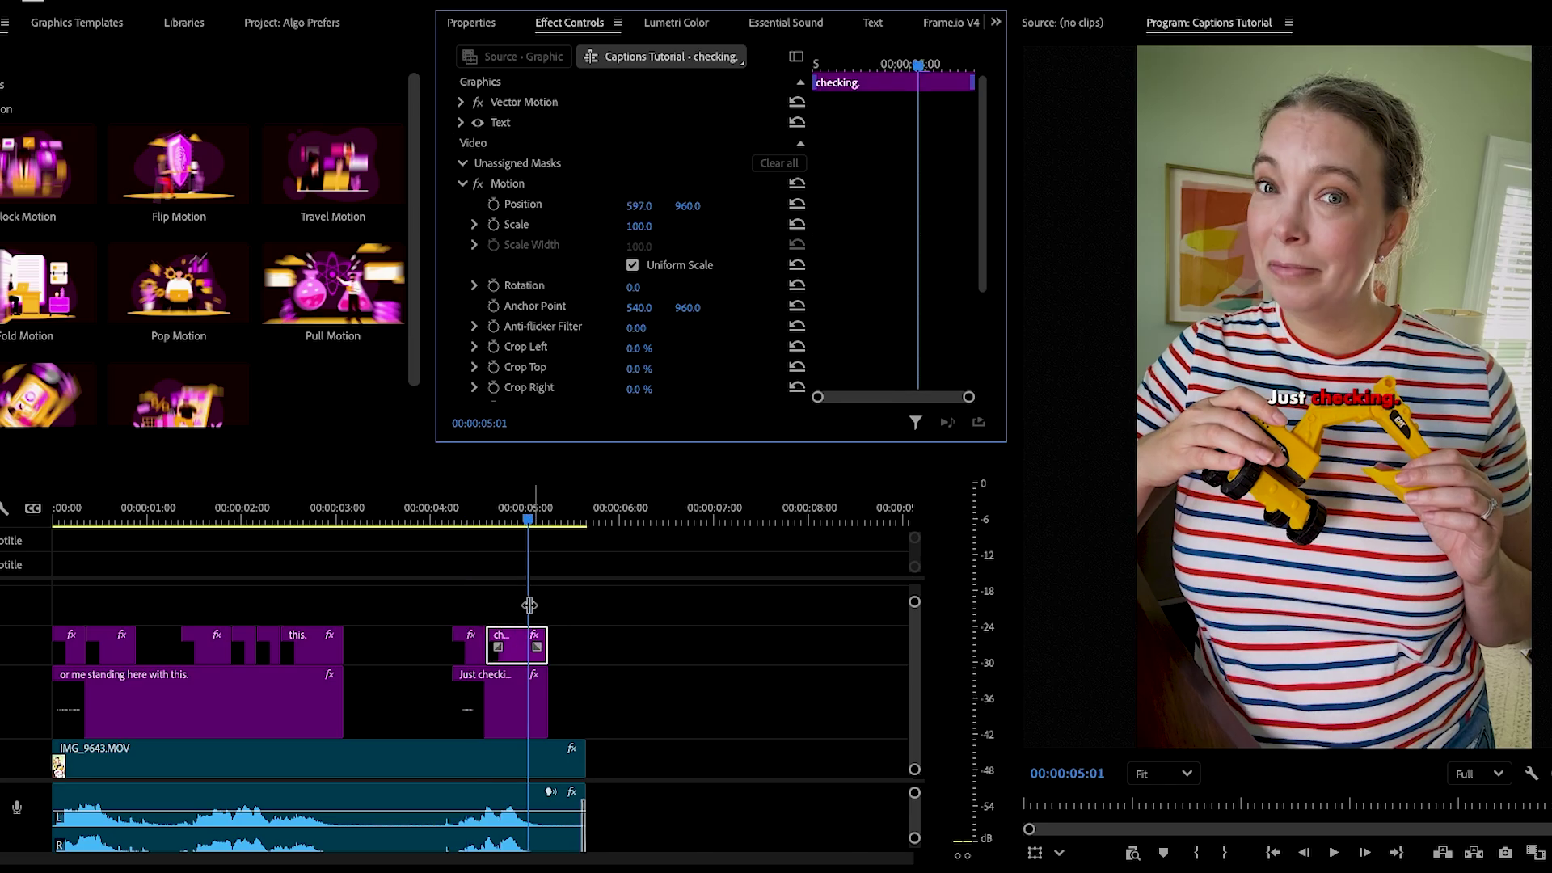
Deselect the graphics and play the sequence from the start to review the word highlights
left_click(527, 603)
left_click_drag(533, 522, 55, 521)
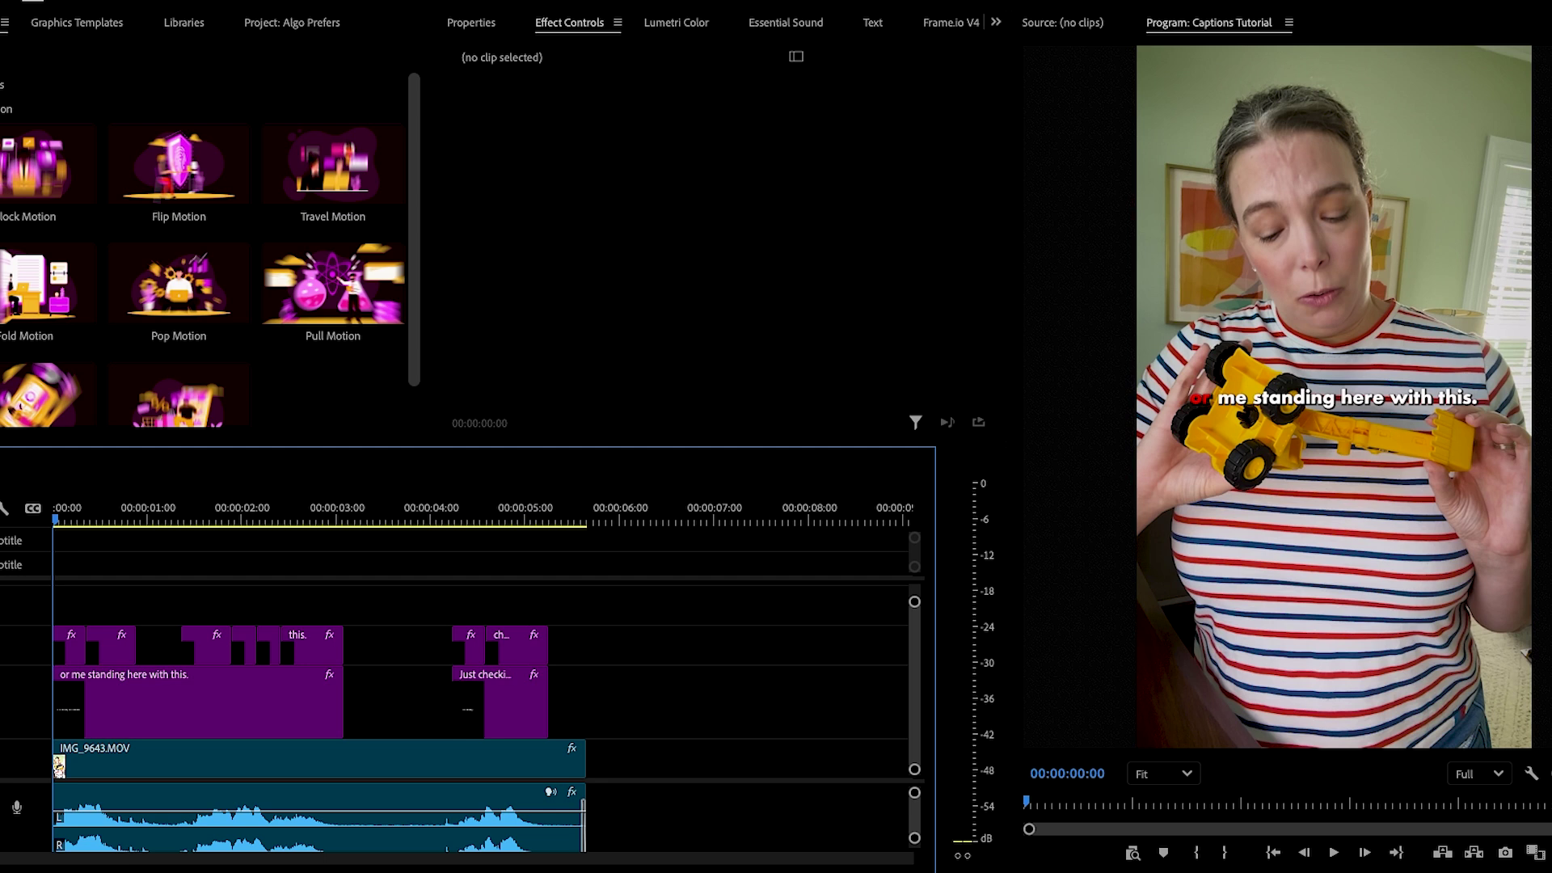
key("space")
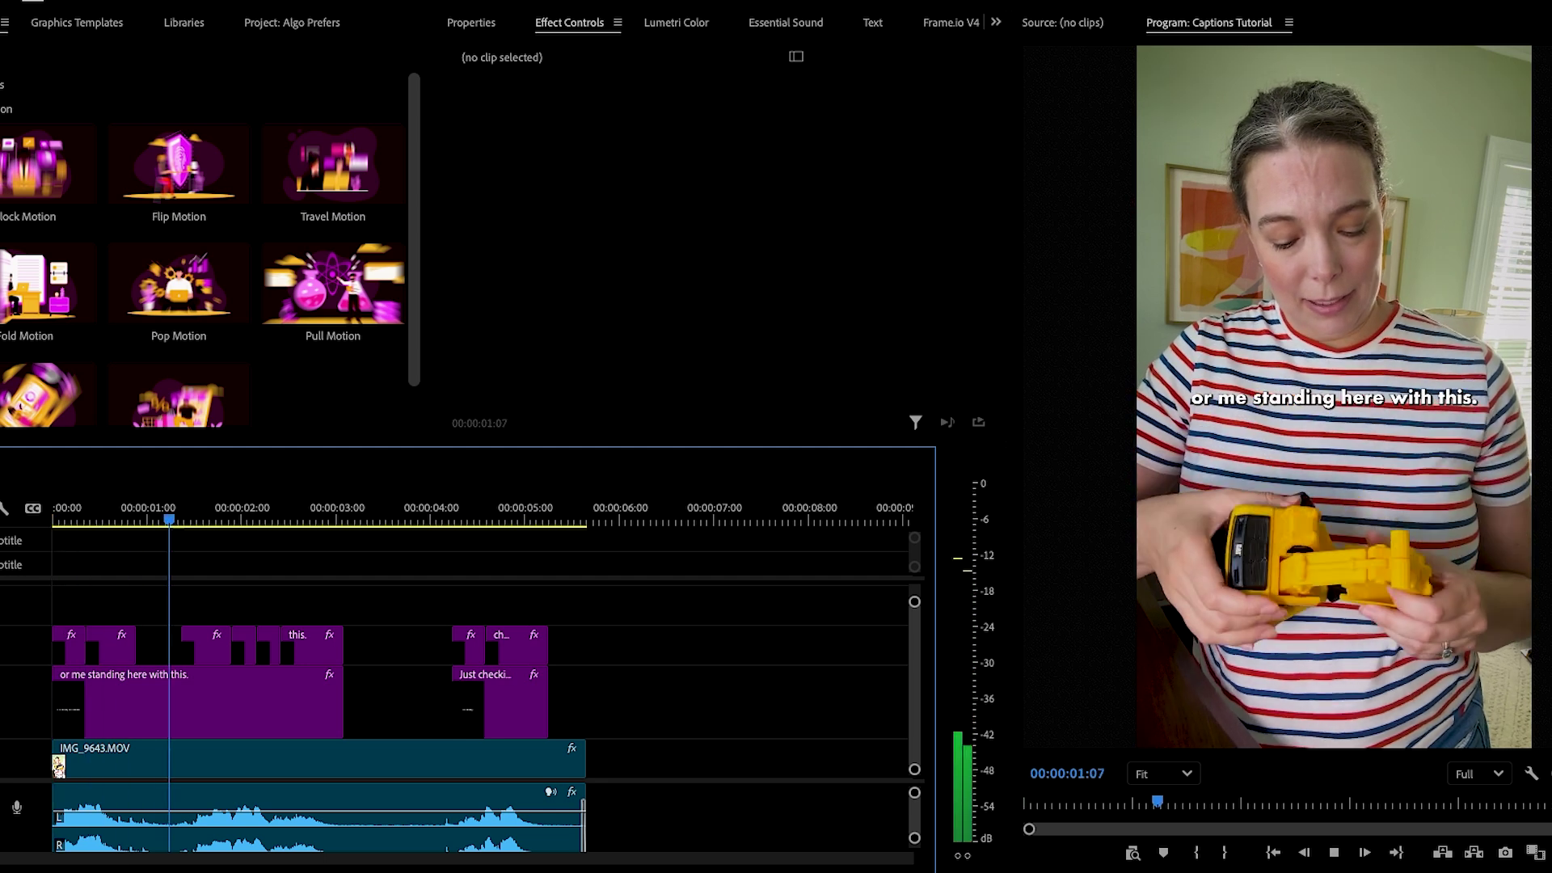